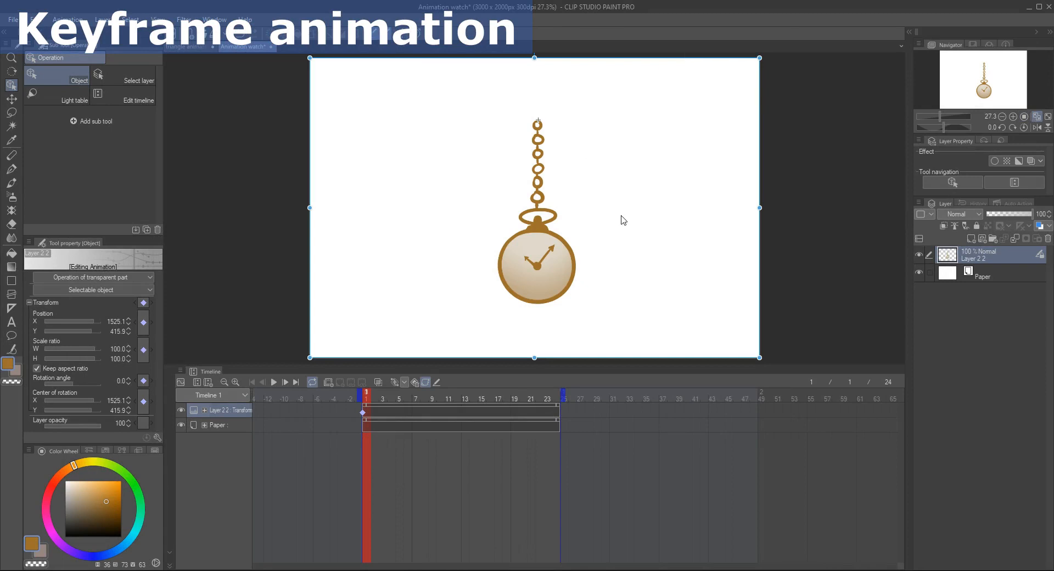
Keyframe the pocket watch's swing by rotating it clockwise to about 18.6 degrees at frame 8 and counterclockwise at frame 16.
left_click(423, 401)
left_click_drag(766, 276, 687, 316)
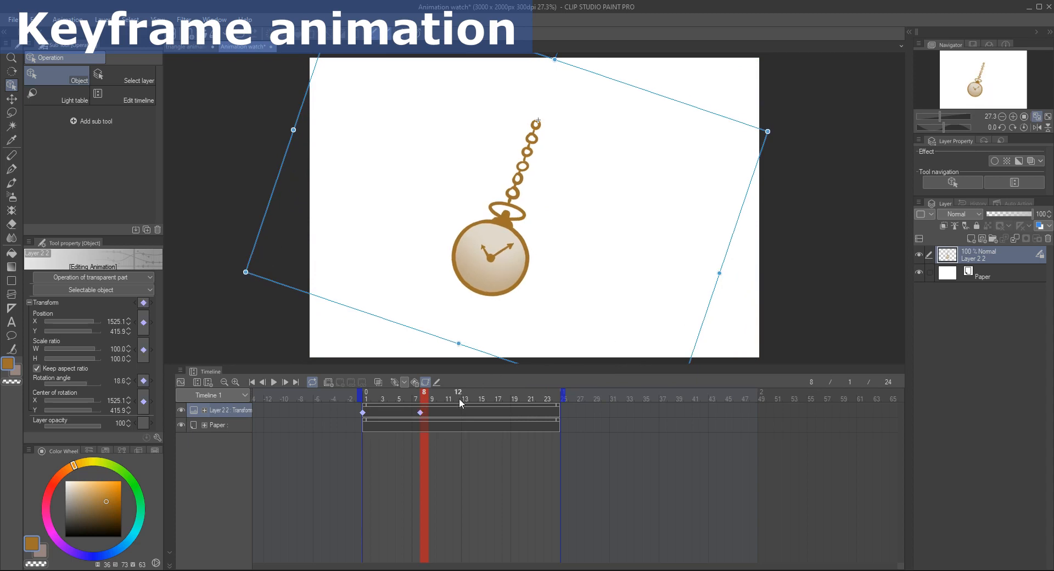
left_click(493, 400)
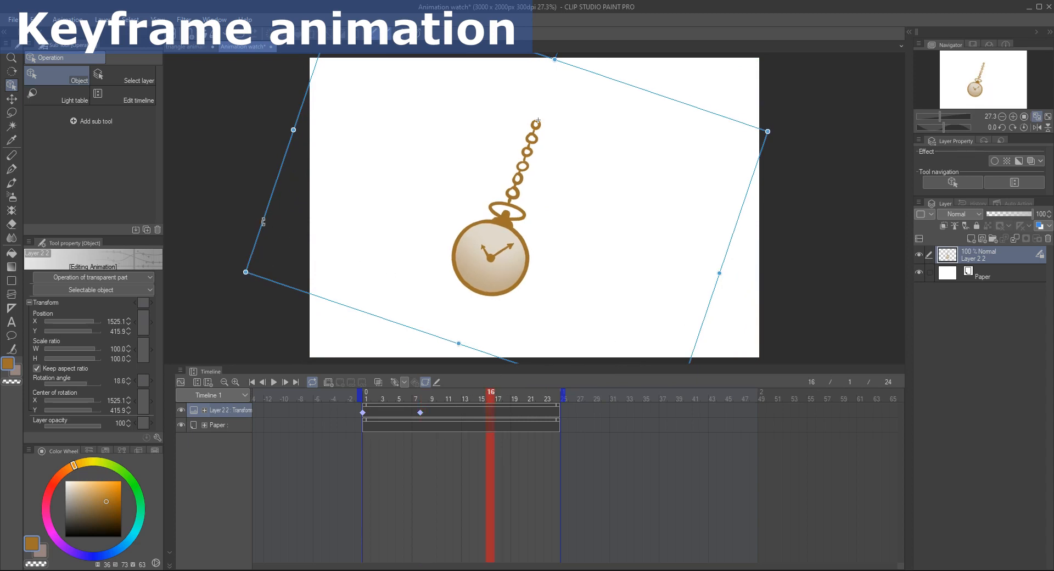
left_click_drag(263, 222, 420, 267)
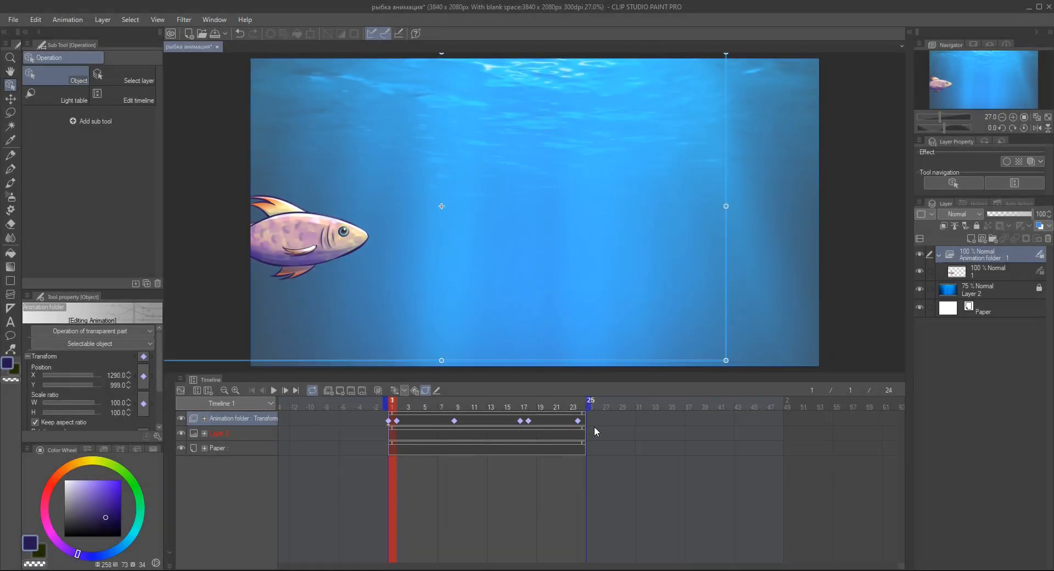
Play back the swimming fish animation.
left_click(275, 391)
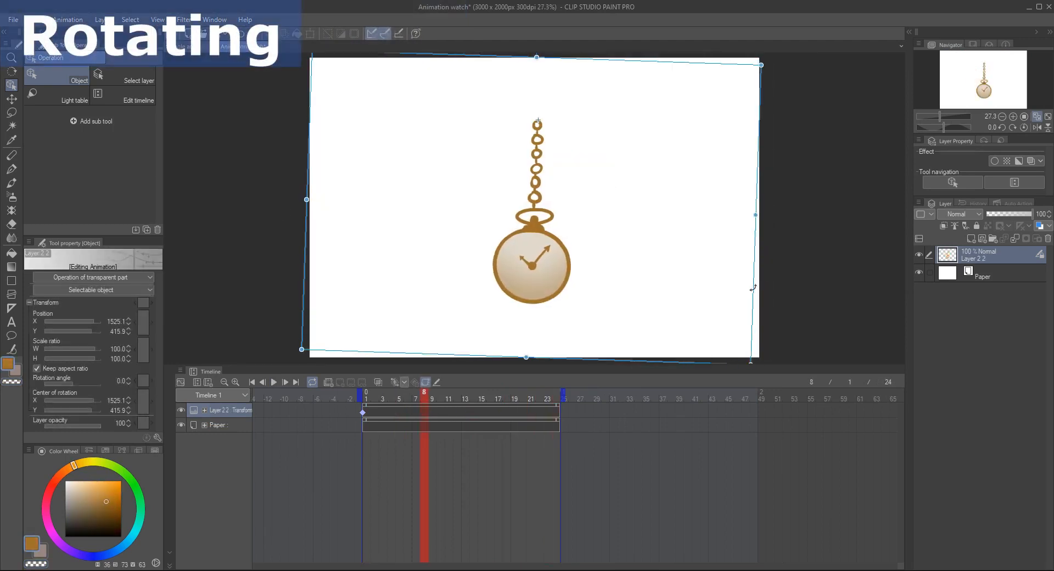
Rotate the pocket watch clockwise about the top of its chain at frame 8.
left_click_drag(753, 288, 667, 314)
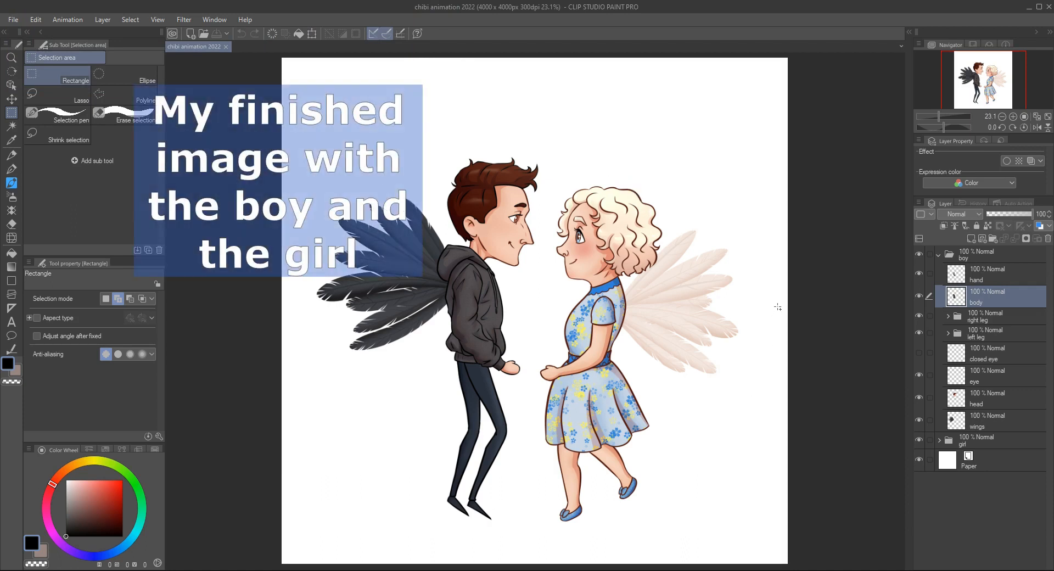
Collapse the boy folder and switch its visibility off and on to check what it contains.
left_click(939, 255)
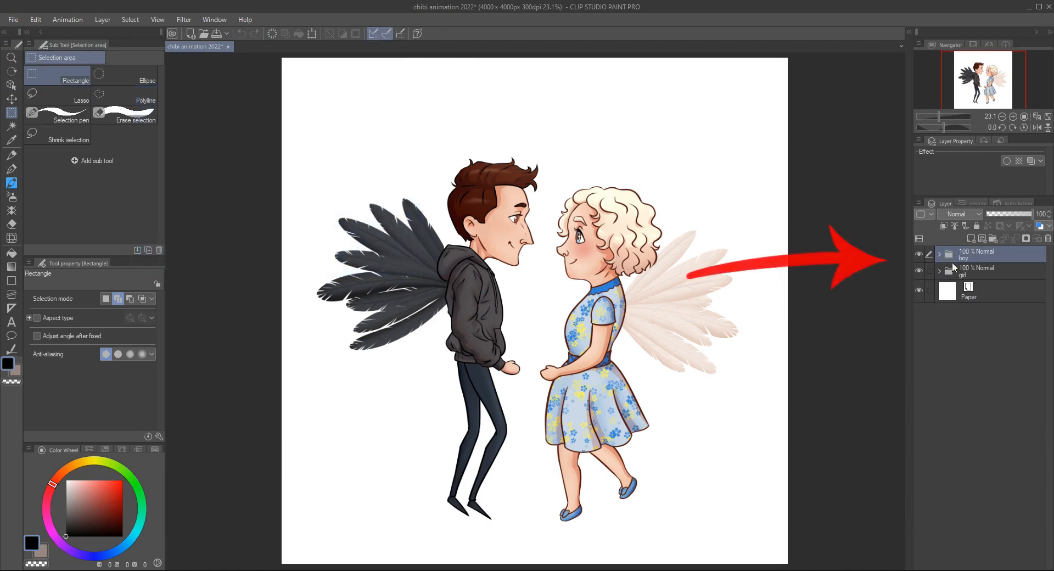
left_click(920, 255)
left_click(920, 255)
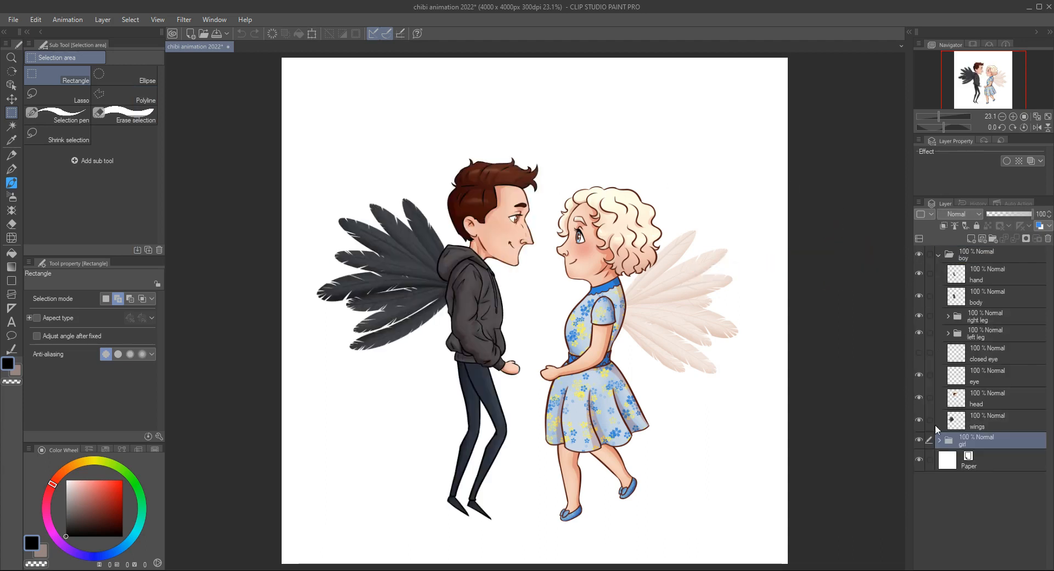
Toggle the visibility of the boy's hand, body and right leg layers to check which body part each one holds.
left_click(969, 275)
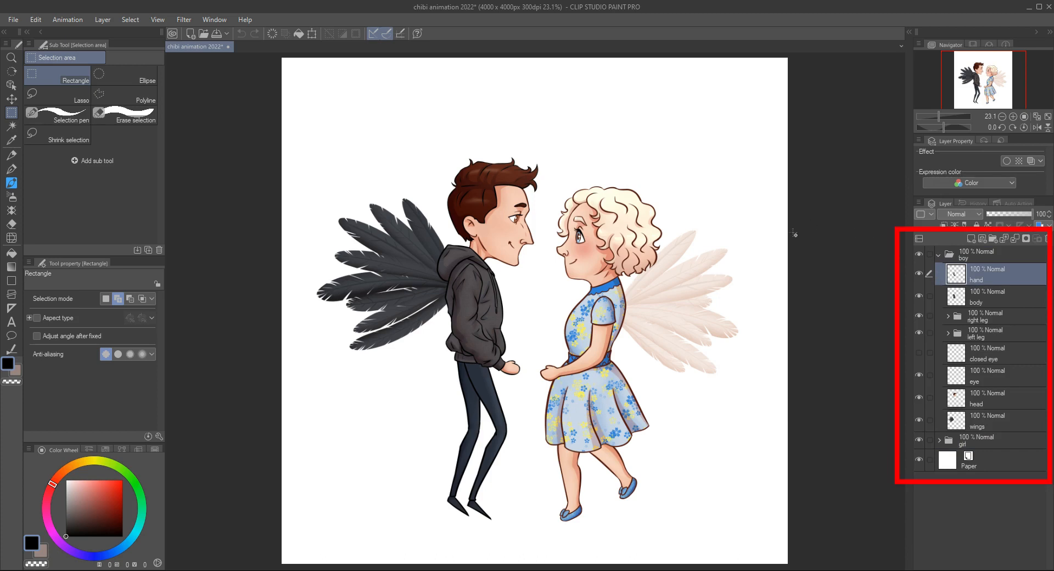
key("p")
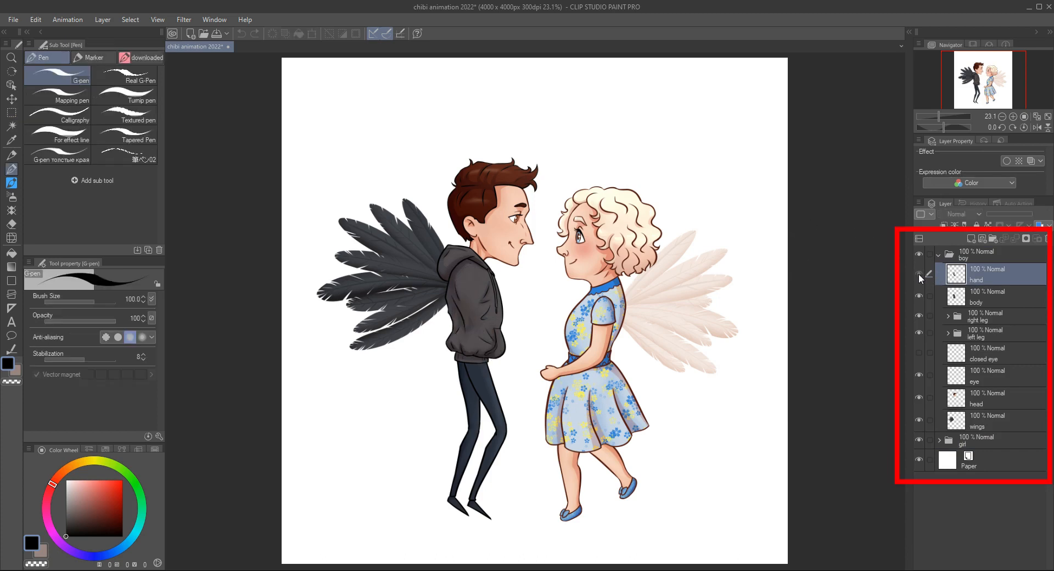
left_click(964, 301)
left_click(919, 296)
left_click(920, 296)
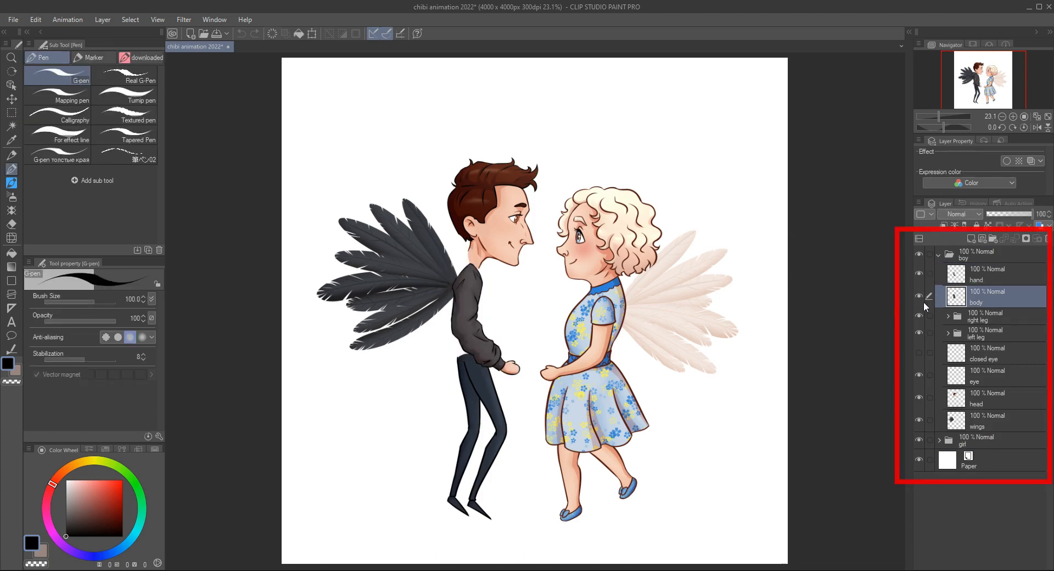
left_click(962, 319)
left_click(920, 316)
left_click(919, 316)
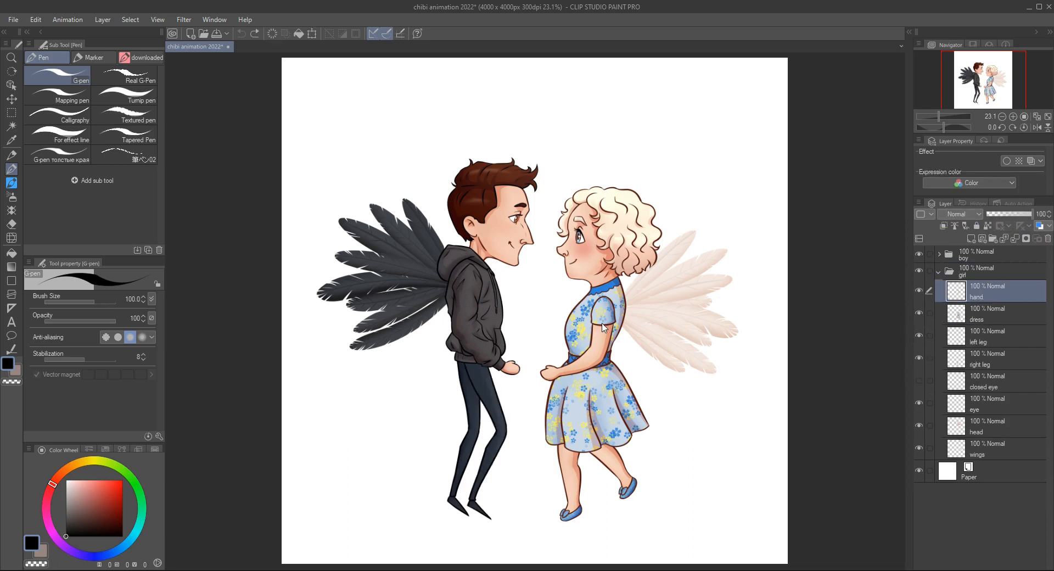
Try to move the girl's hand layer away from her body.
left_click_drag(603, 324, 652, 326)
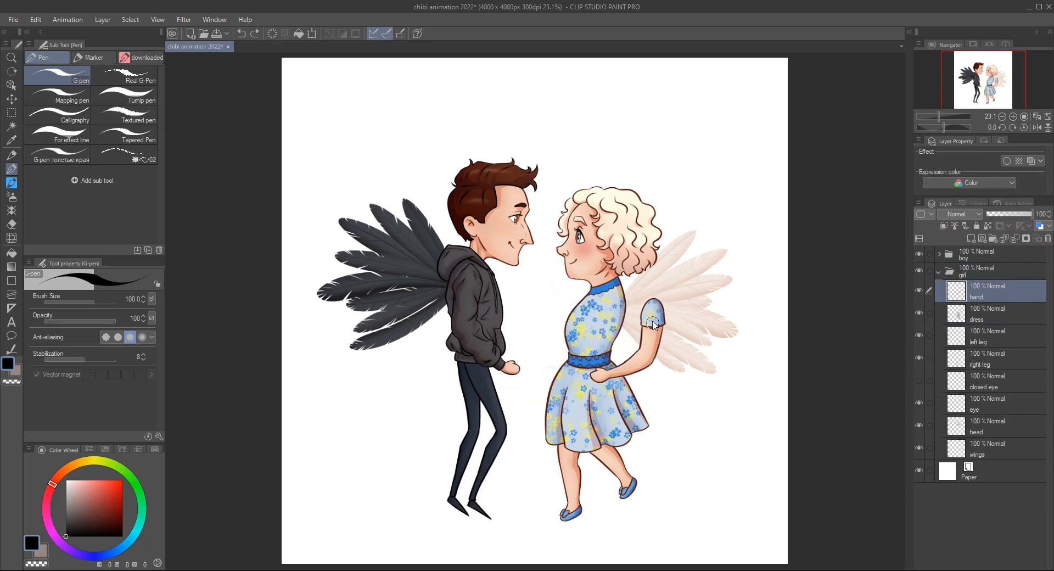
key("ctrl+z")
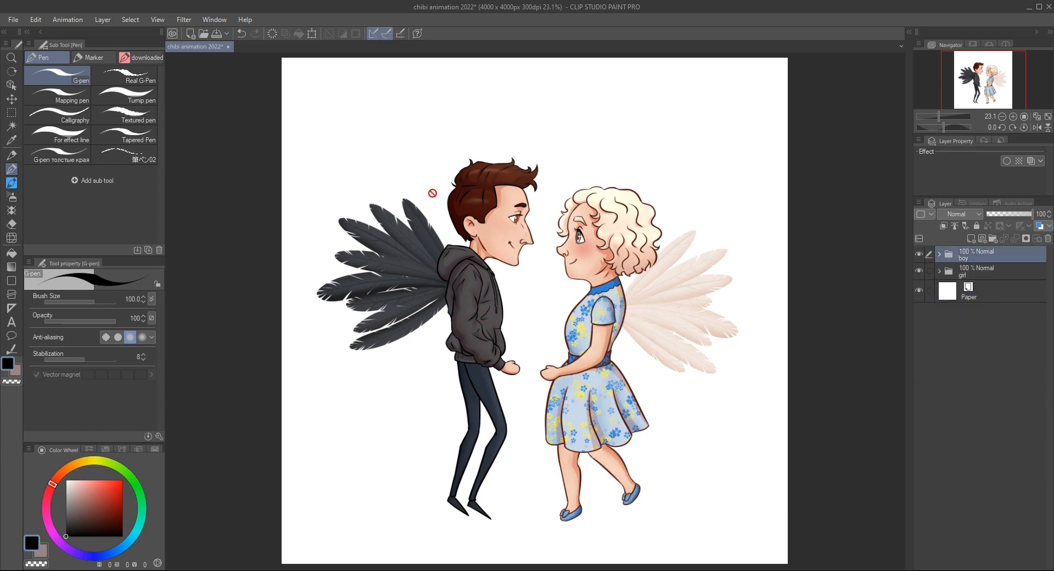
left_click(13, 20)
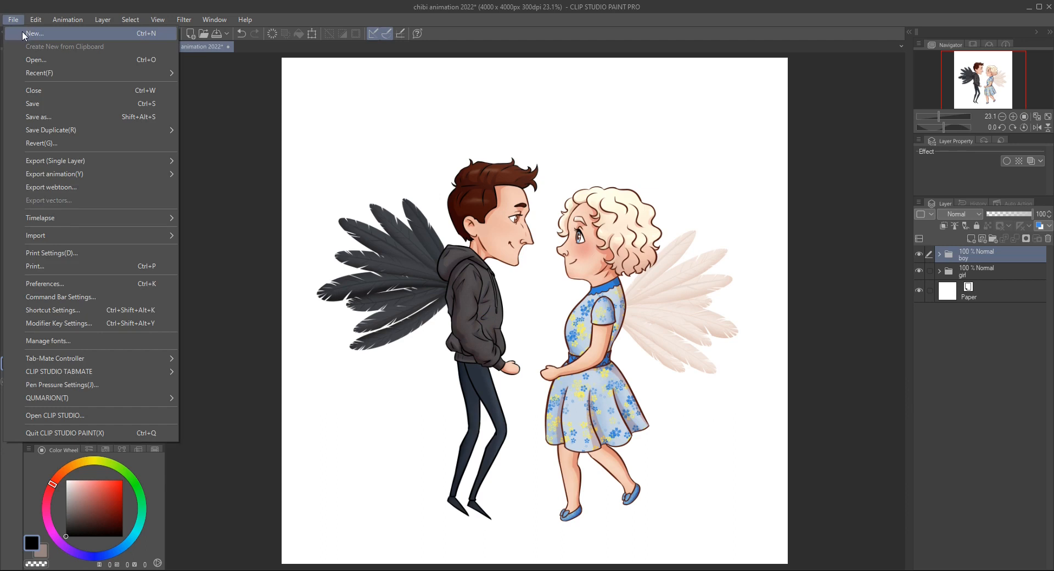
left_click(26, 32)
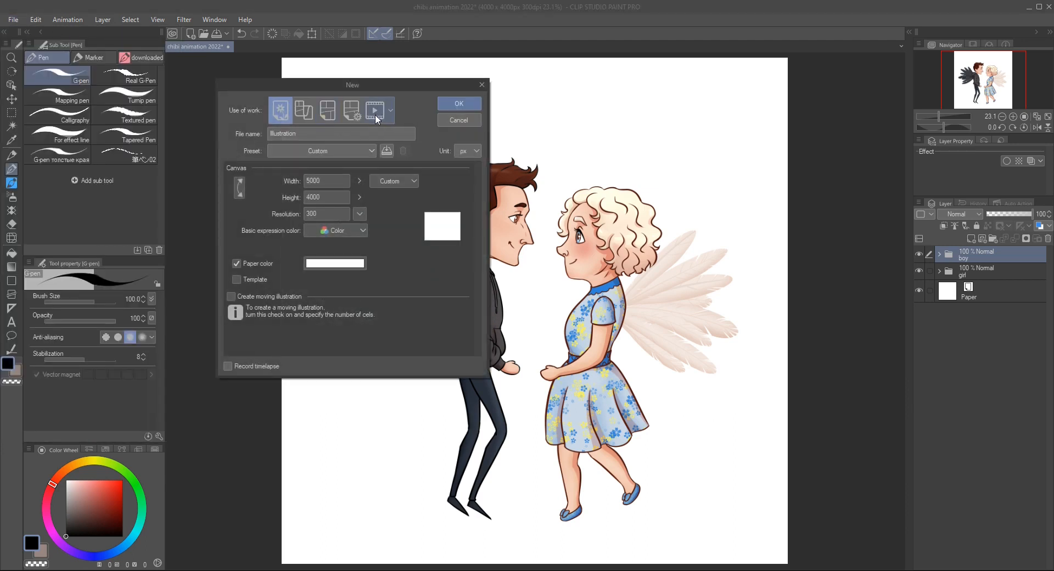
left_click(376, 116)
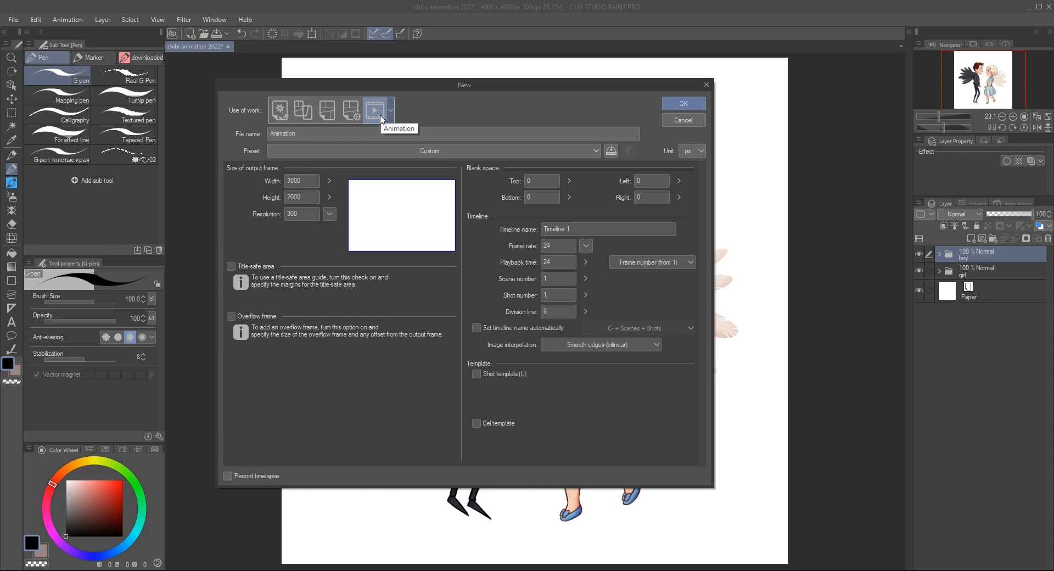
key("Escape")
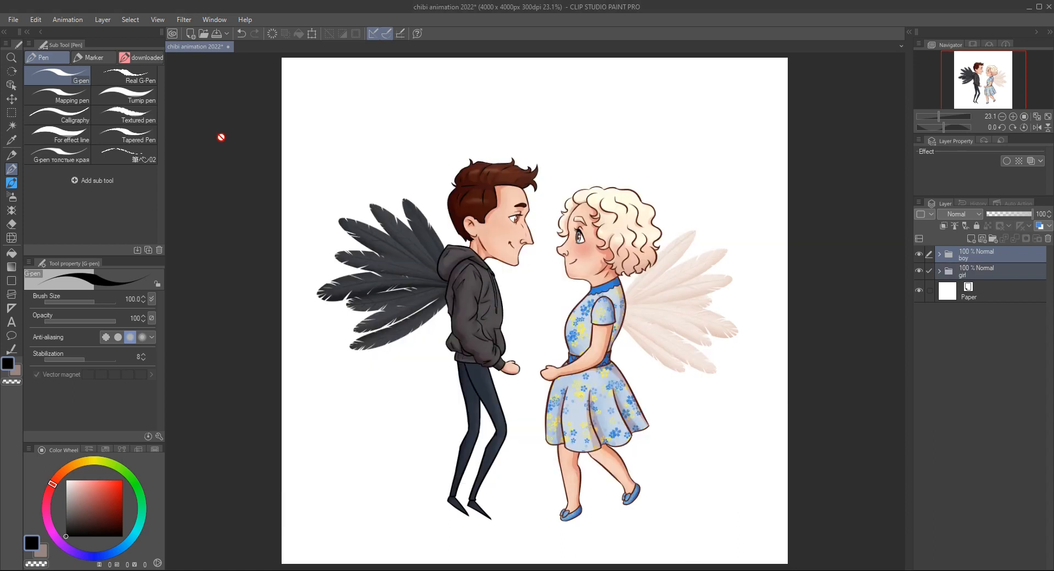
Show the timeline and create a new one named Timeline 1 at 24 fps with a playback time of 24 frames.
left_click(214, 19)
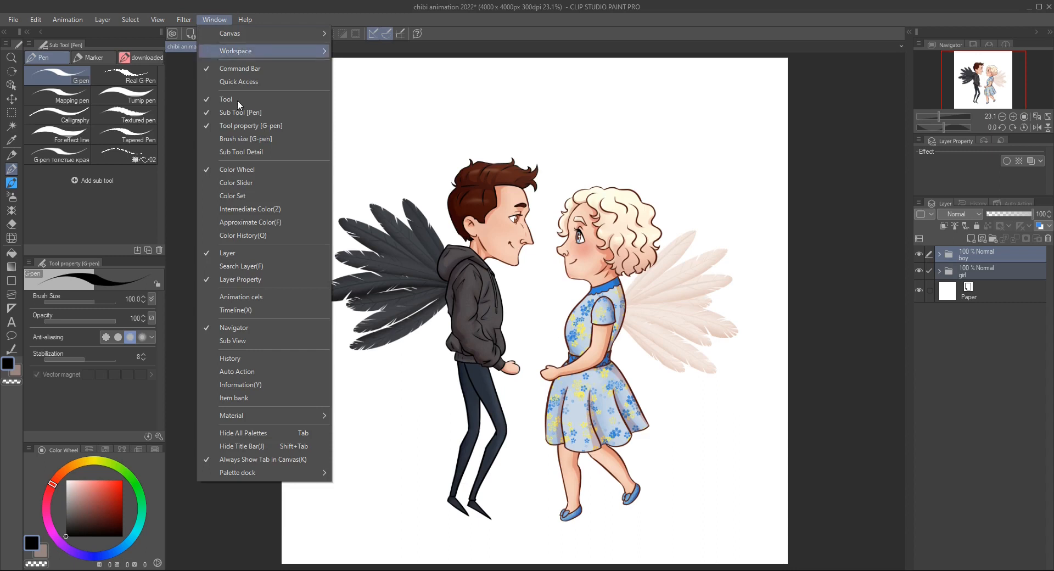
left_click(236, 310)
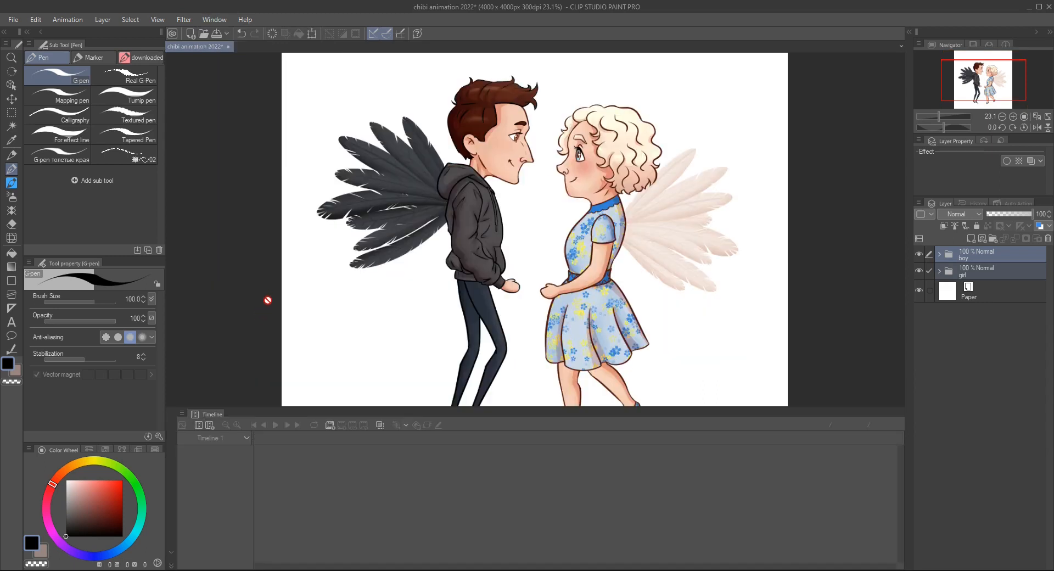
left_click(210, 424)
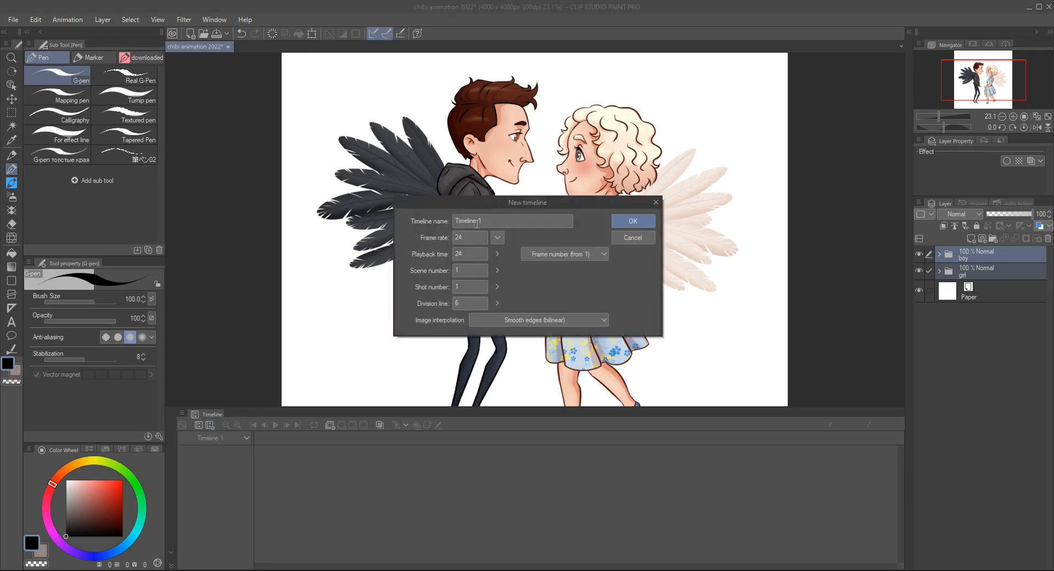
left_click(505, 237)
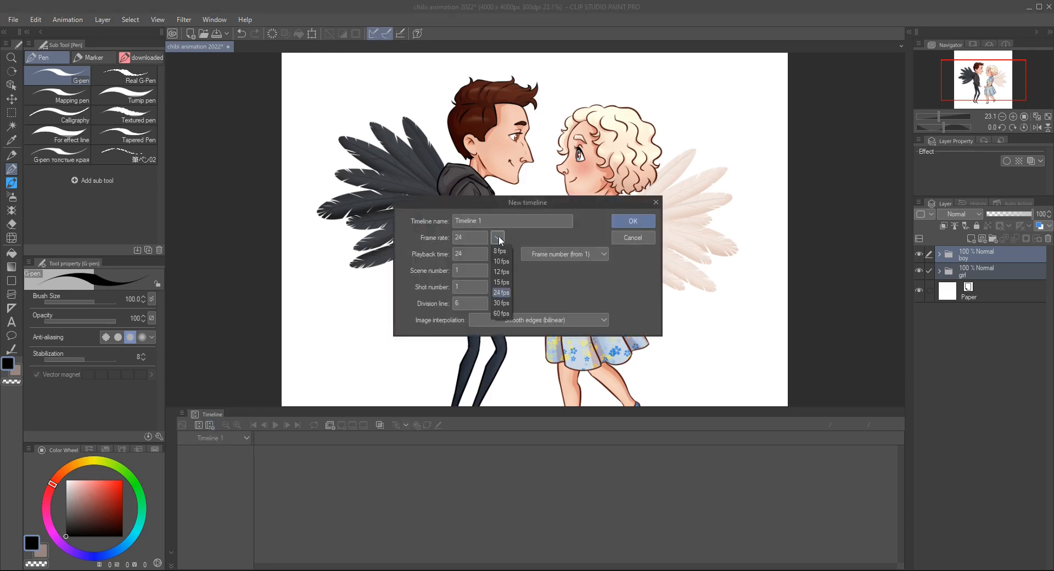
left_click(501, 295)
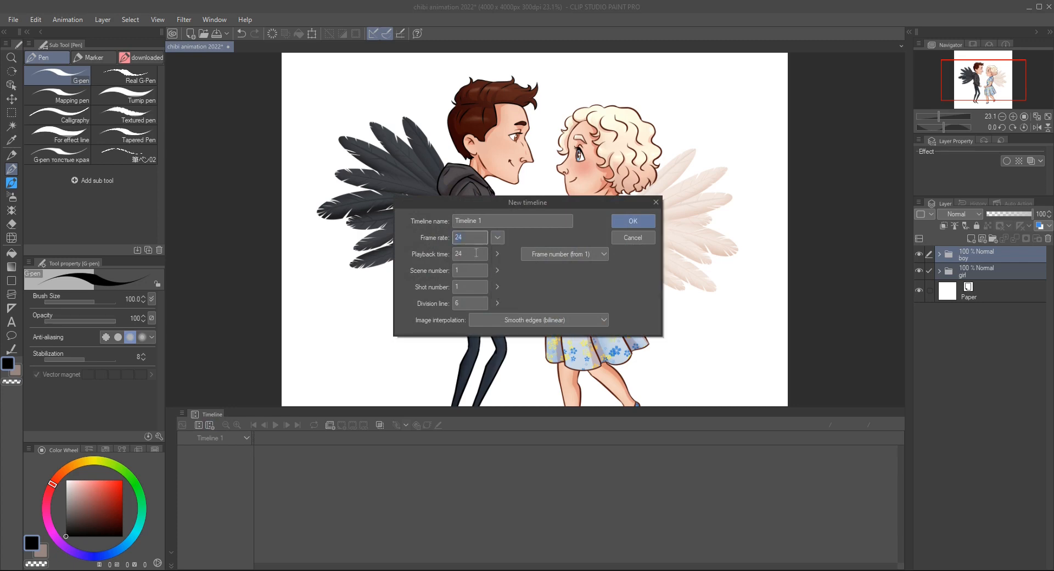
left_click(475, 254)
left_click(471, 270)
left_click(469, 301)
left_click(638, 222)
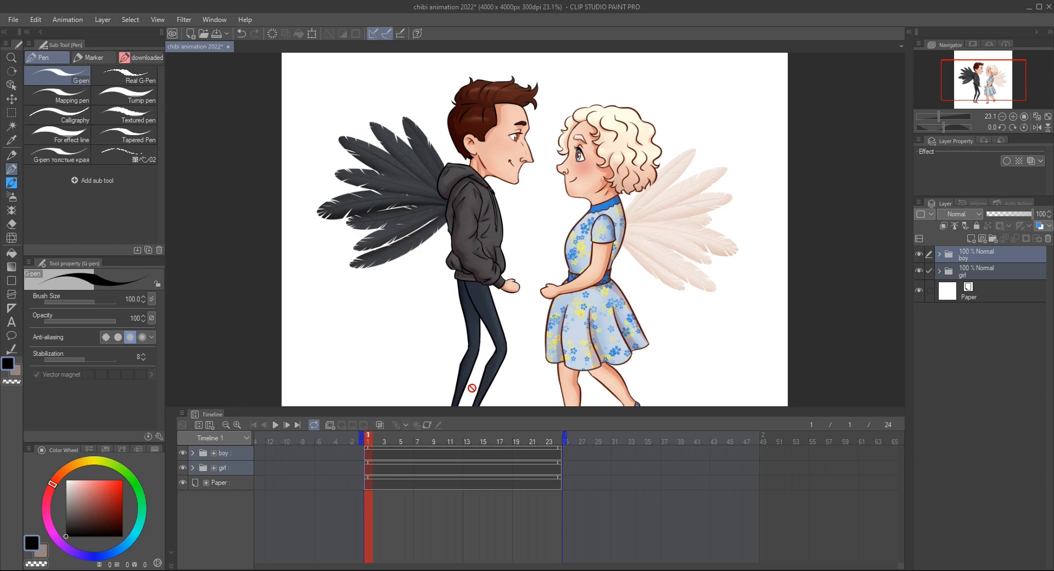
Reduce the height of the timeline area and fit the whole canvas into the space above it.
left_click_drag(467, 408, 468, 435)
left_click(1036, 118)
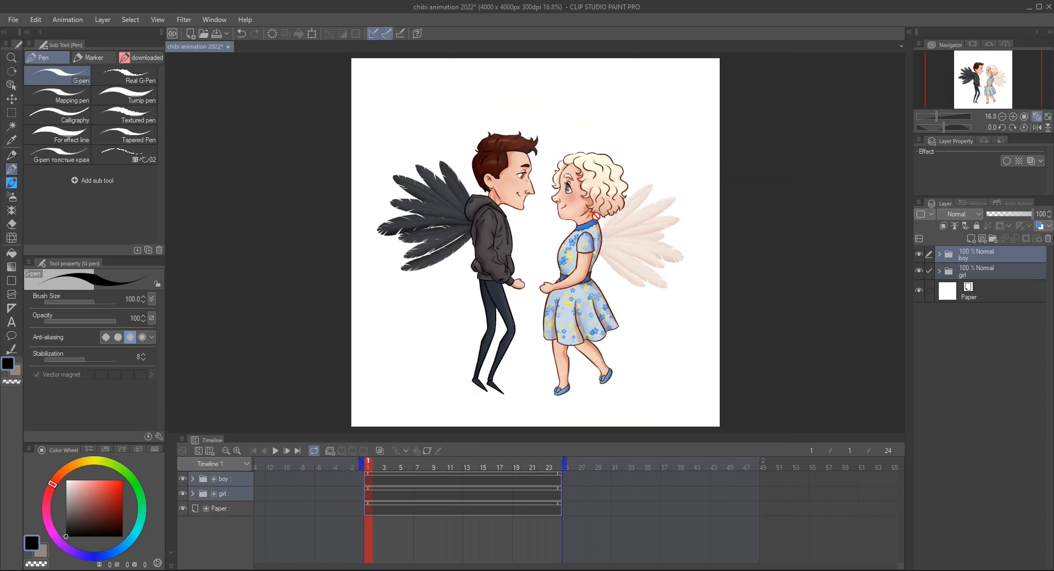
left_click_drag(601, 273, 572, 270)
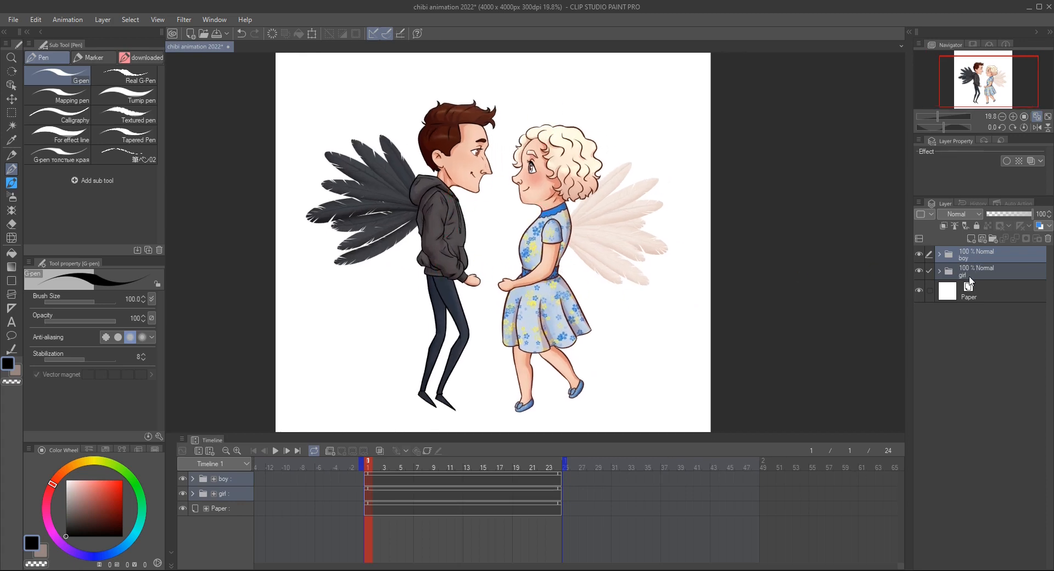
Enable keyframes on the girl folder and expand it in the layer list.
left_click(974, 272)
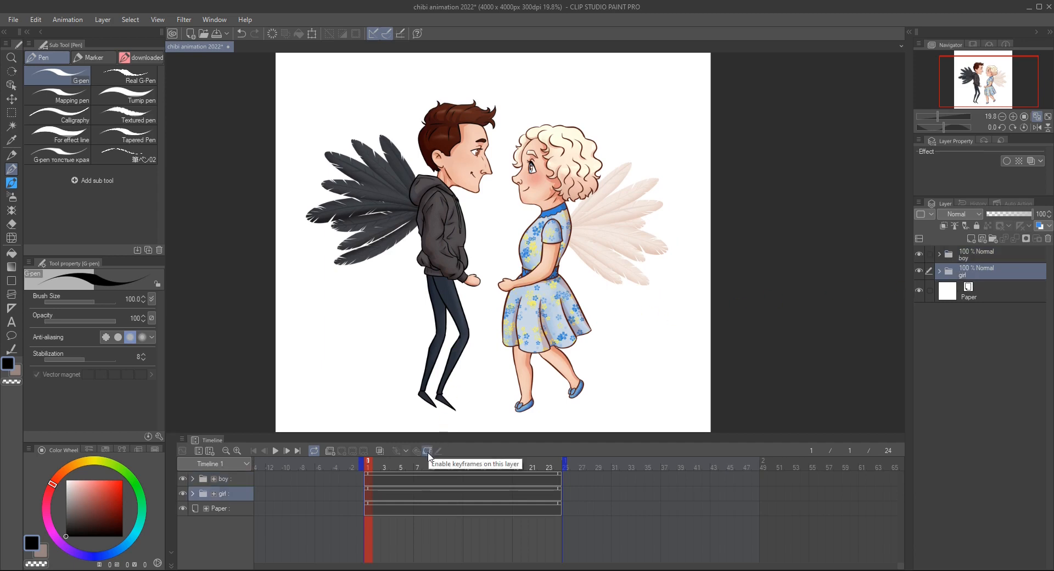
left_click(428, 452)
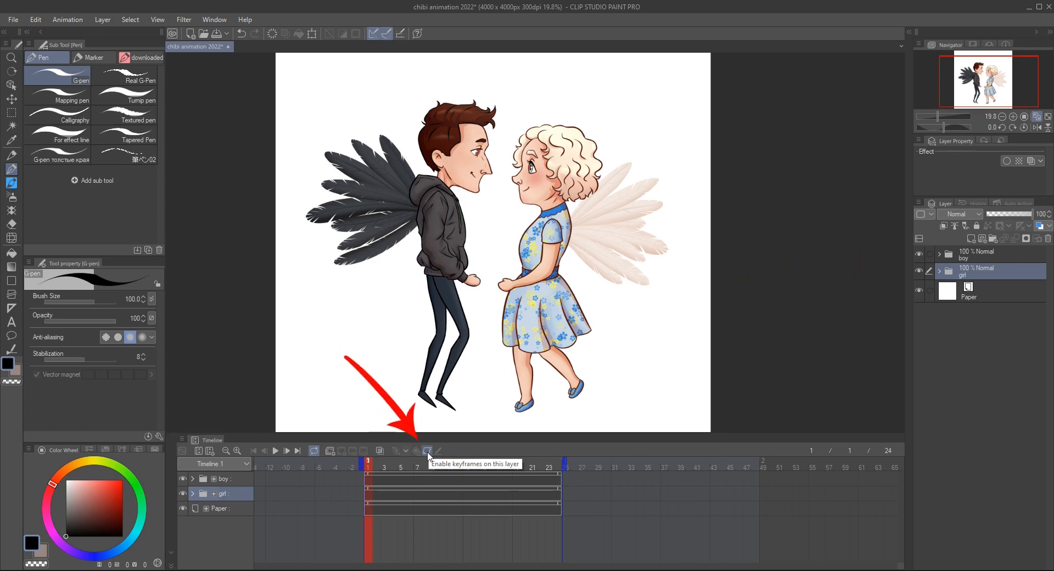
left_click(428, 451)
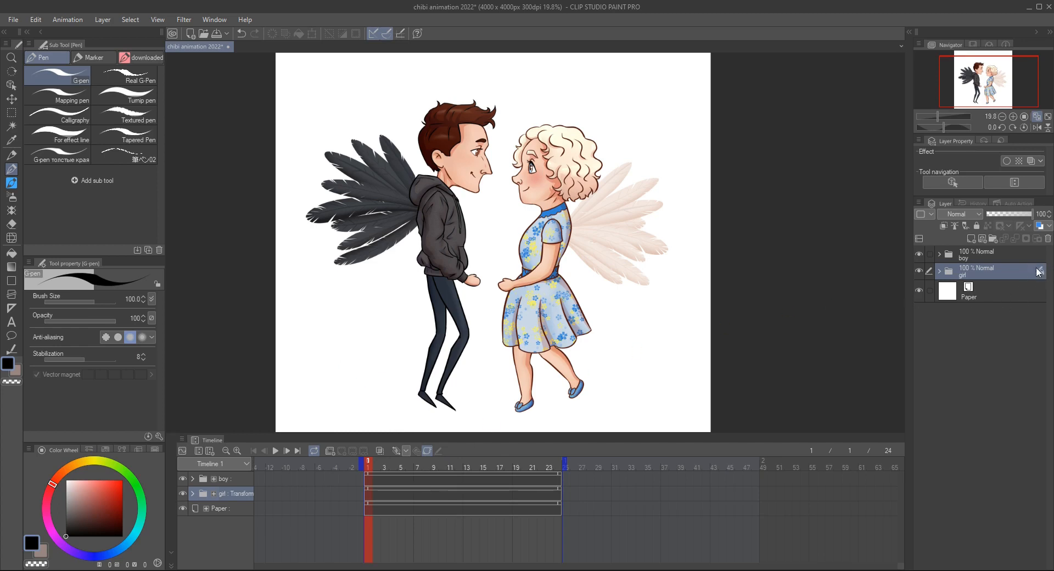
left_click(940, 272)
left_click(1040, 291)
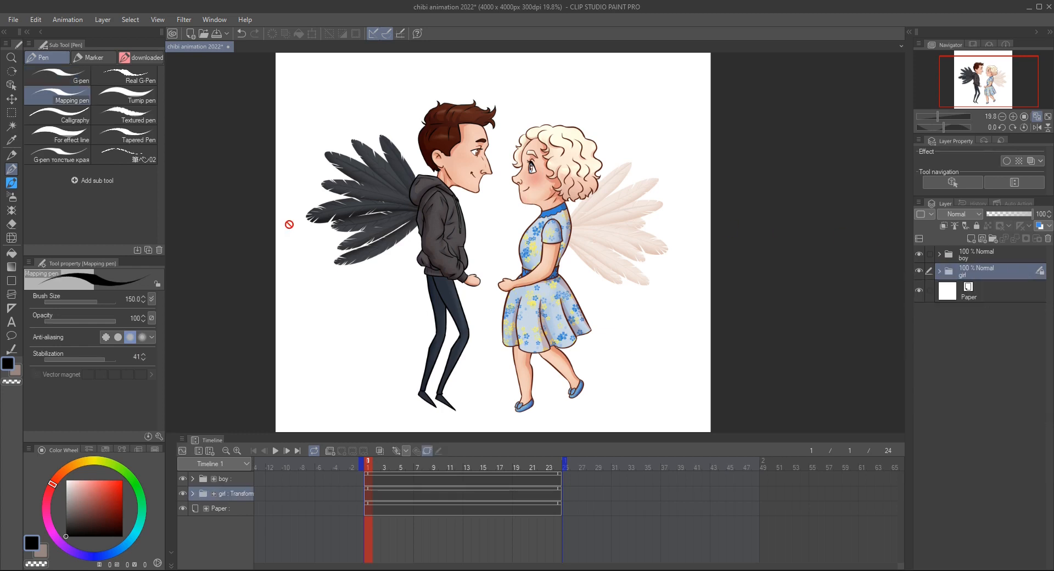
Add a keyframe to the girl folder at frame 1, and at frame 12 move the girl up to about X 1989, Y 1810.
left_click(11, 85)
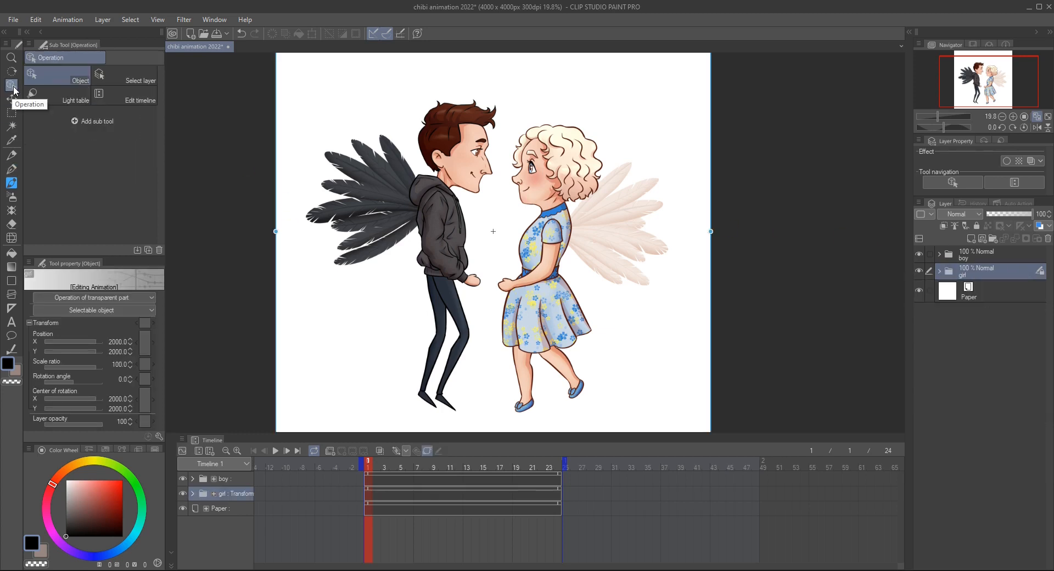
left_click(395, 451)
left_click(460, 466)
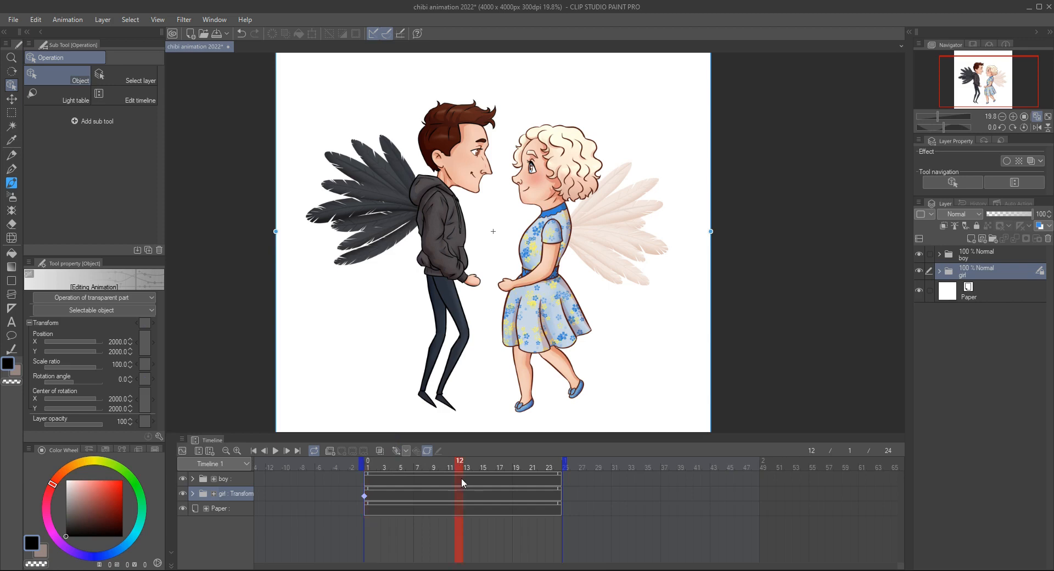
scroll(363, 329, "down", 1)
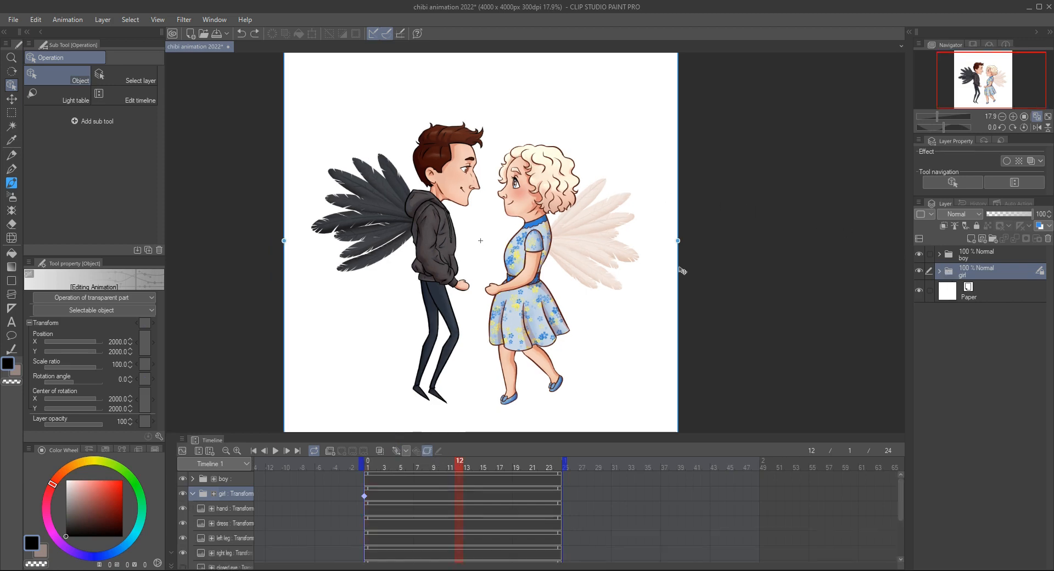
left_click_drag(679, 267, 681, 253)
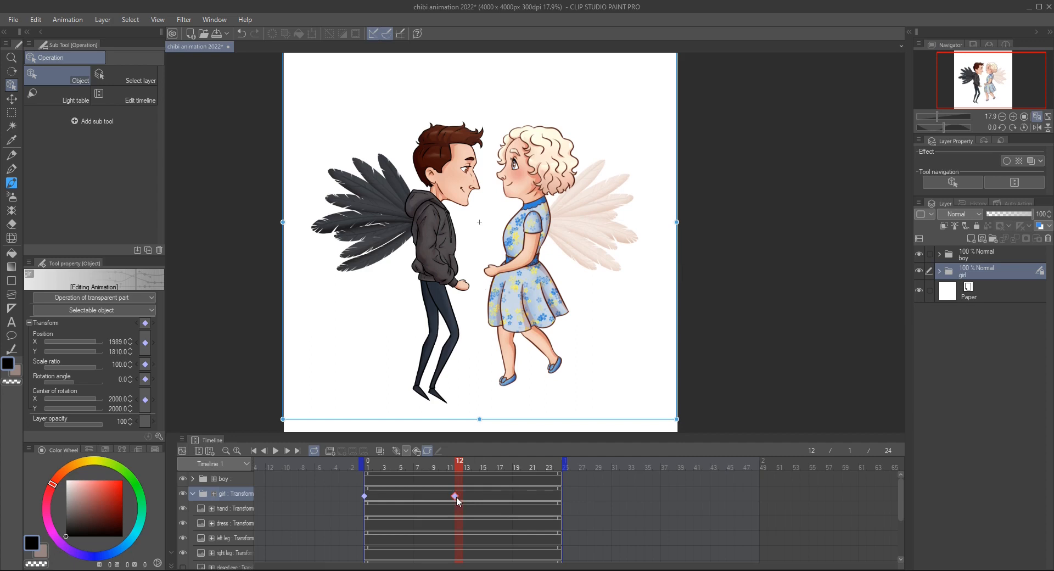
Copy the girl folder's keyframe from frame 1 and paste it at frame 24.
left_click(556, 501)
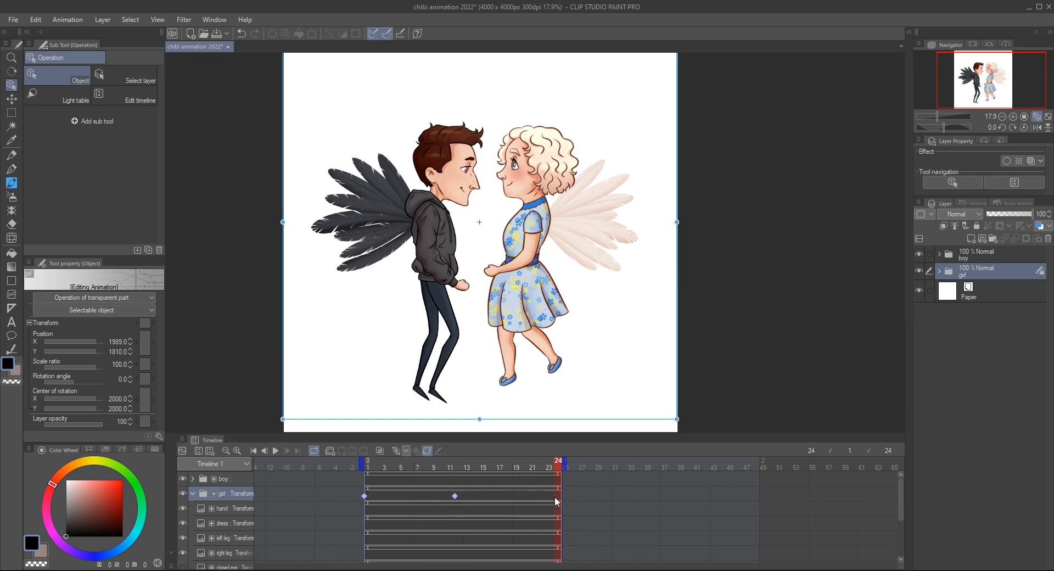
left_click(366, 500)
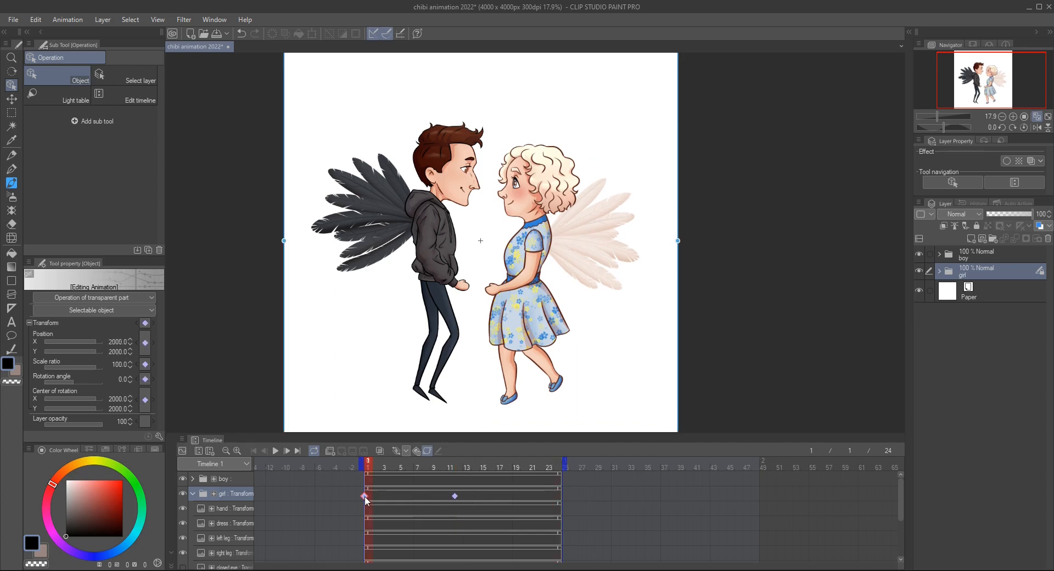
right_click(366, 497)
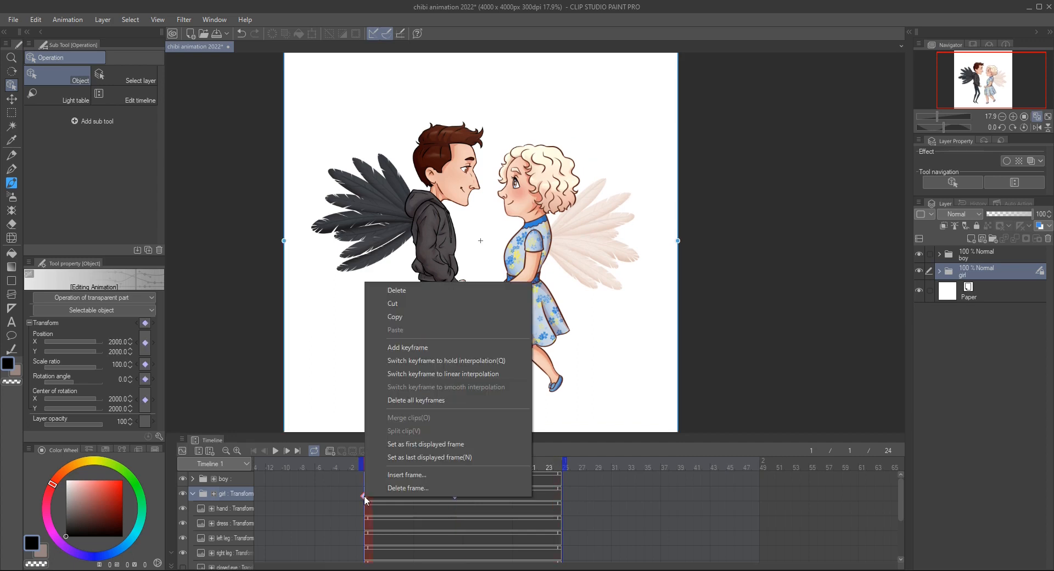
left_click(407, 317)
left_click(556, 496)
right_click(553, 496)
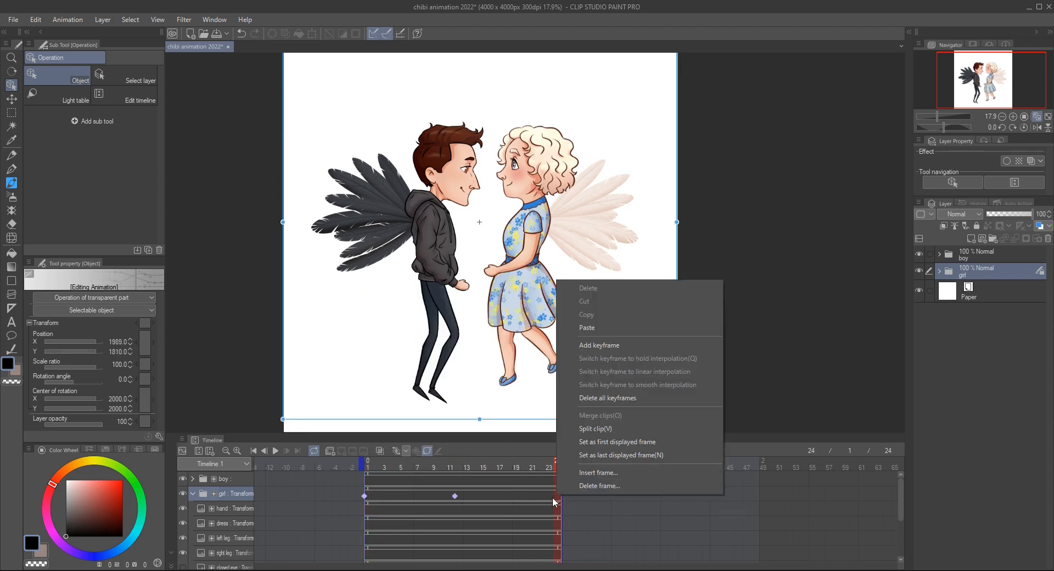
left_click(592, 328)
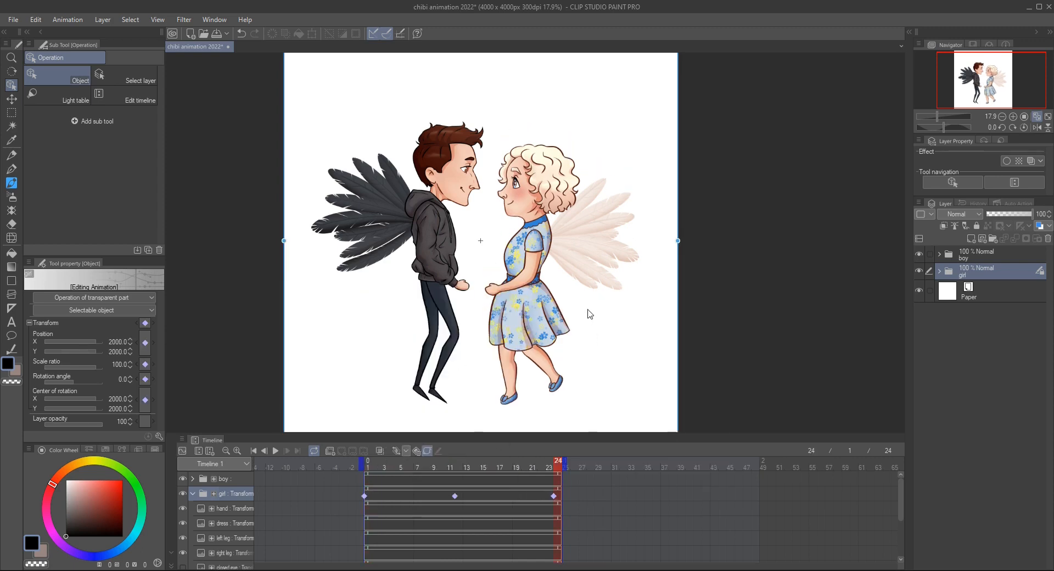
Scrub from frame 1 and play back the girl's floating motion.
left_click(367, 500)
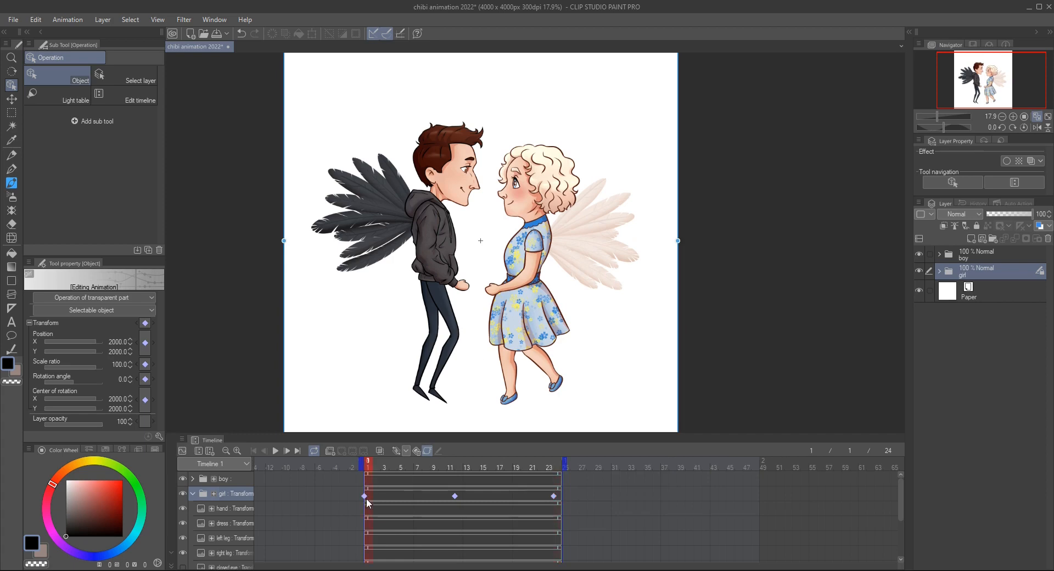
left_click_drag(379, 500, 459, 496)
key("space")
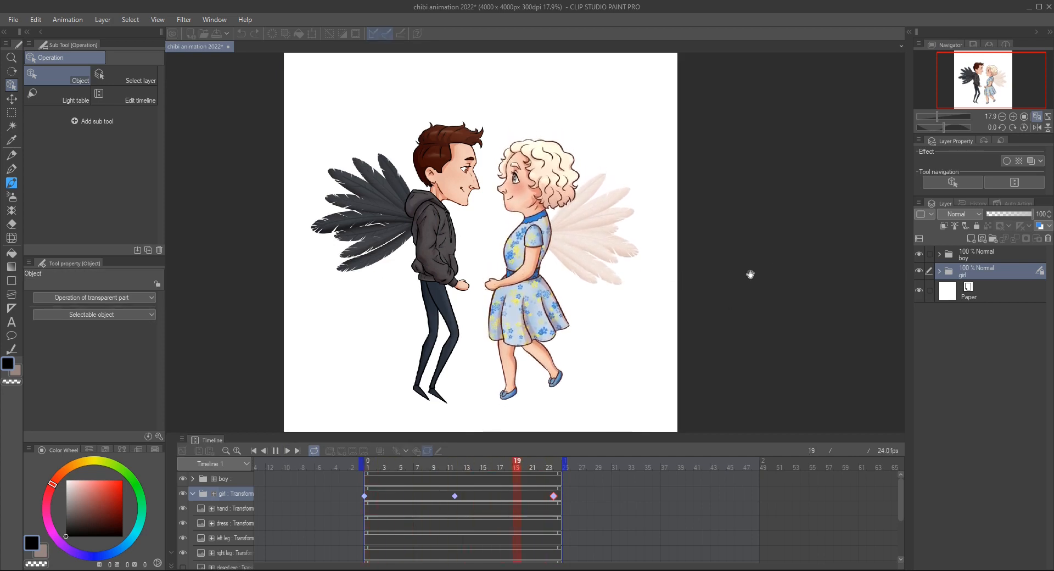
left_click(275, 452)
Keyframe the girl's wings at frame 1 with their center of rotation at the wing base, about X 2661.8, Y 1992.7.
left_click_drag(254, 494, 280, 494)
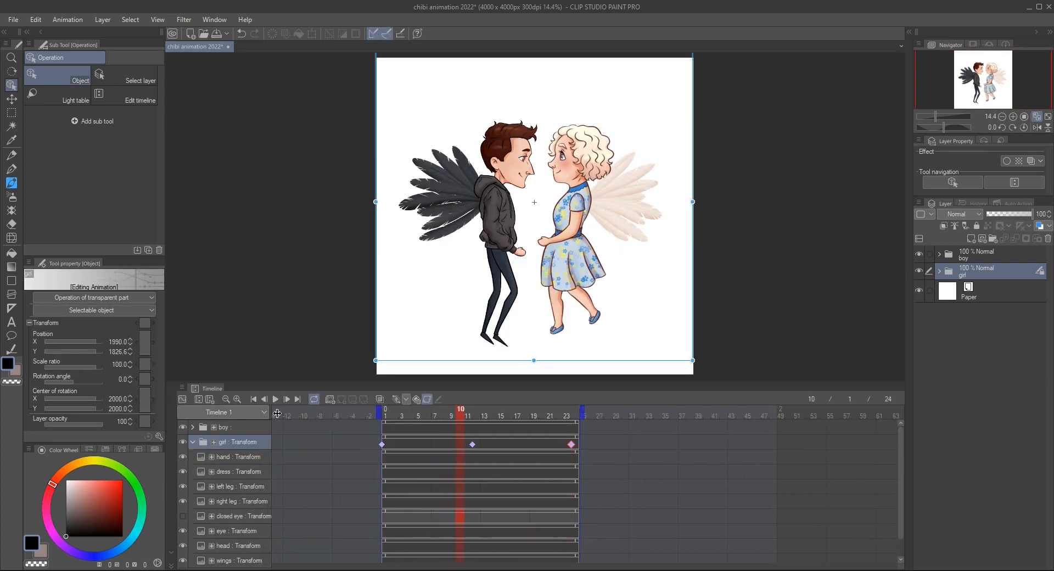
left_click(243, 562)
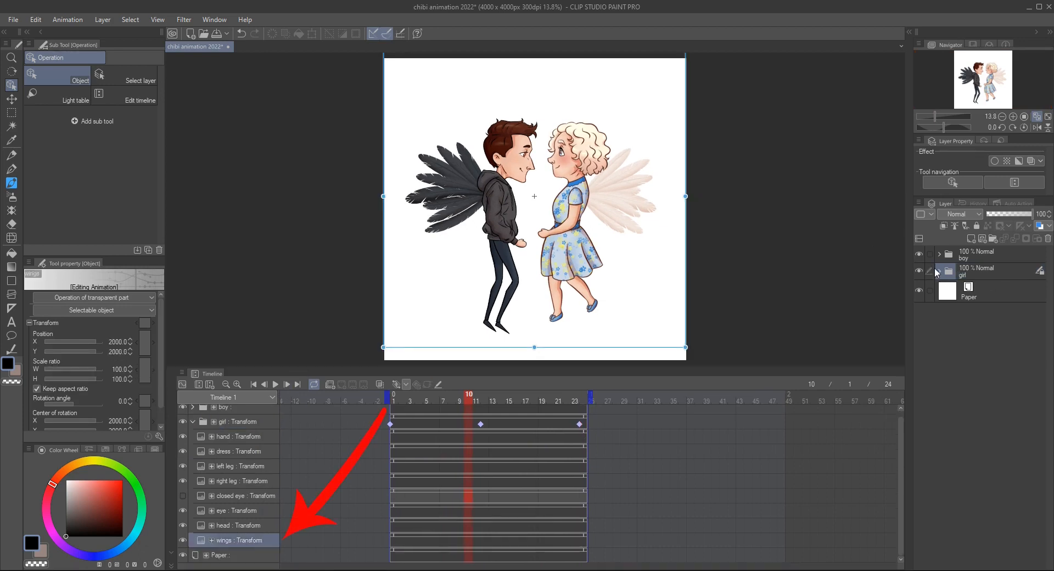
left_click(937, 271)
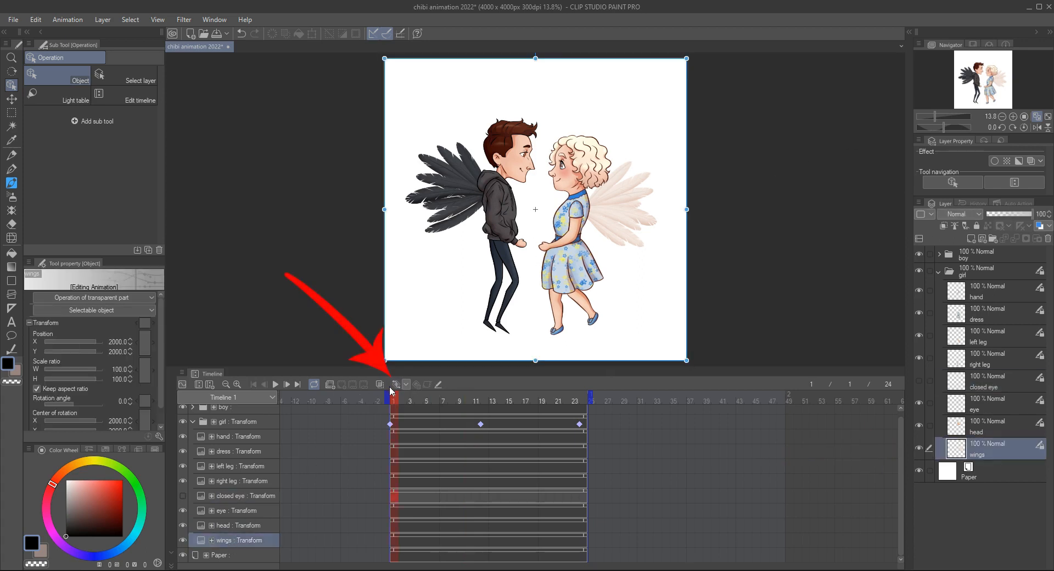
left_click(397, 386)
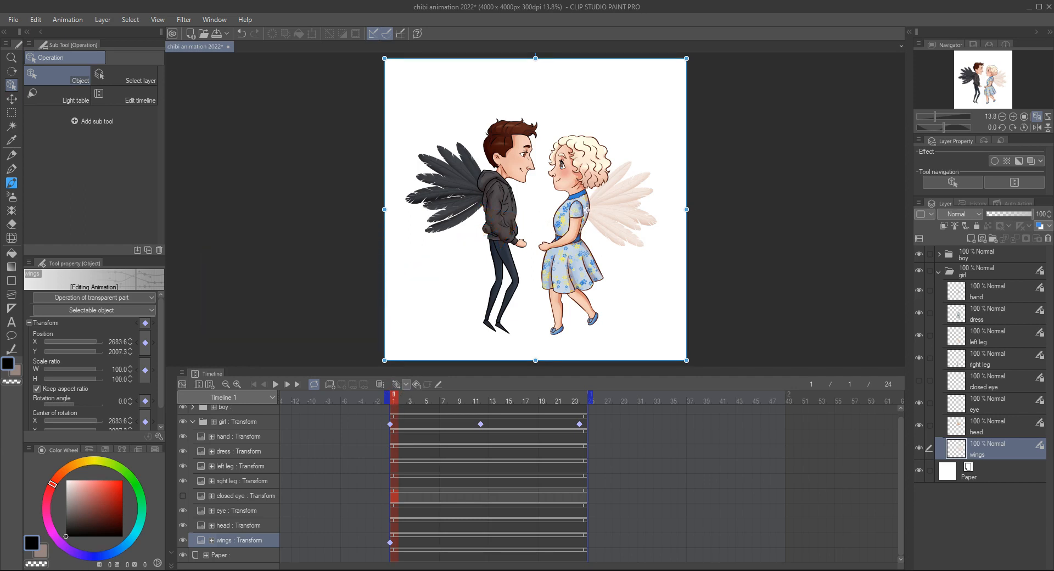
left_click_drag(586, 209, 585, 208)
Rotate the girl's wings to about 8.2 degrees at frame 3 and about -7.8 degrees at frame 5.
left_click(410, 402)
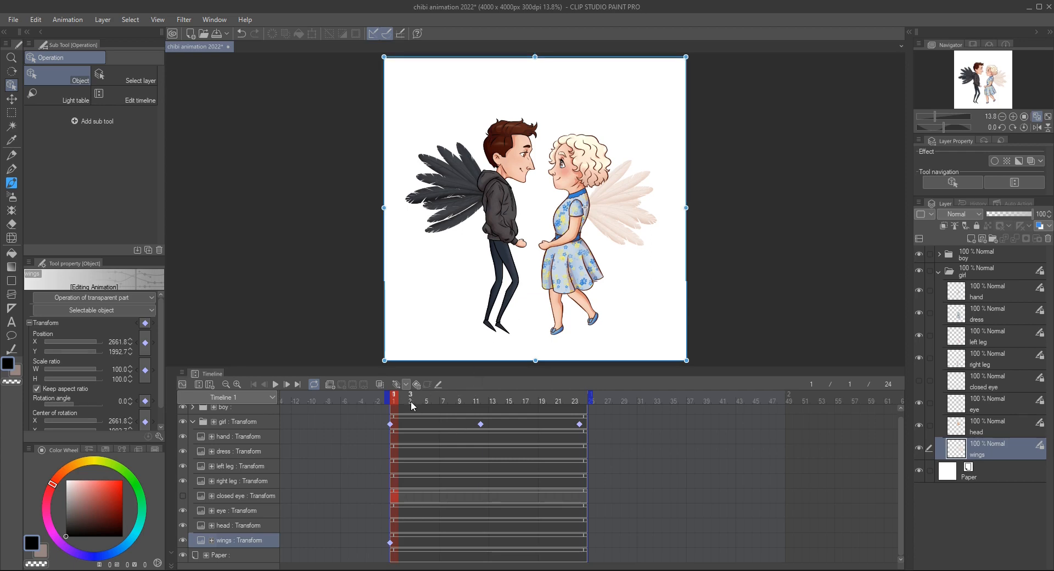
left_click_drag(692, 191, 690, 218)
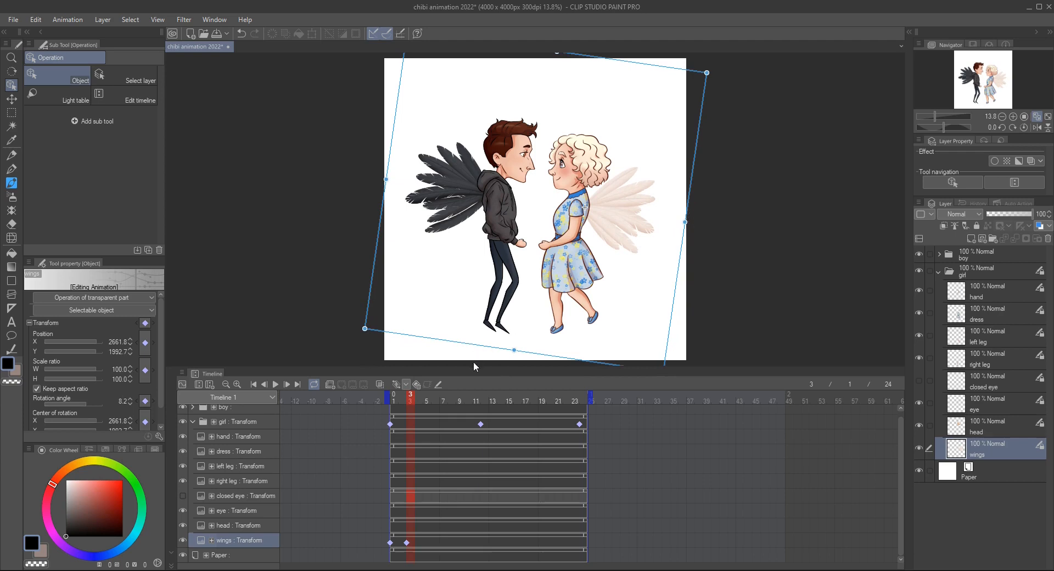
left_click(427, 401)
left_click_drag(693, 202, 694, 165)
Copy the wings' frame 3 keyframe to frame 7 and add the unrotated wing pose at frame 9.
left_click(407, 542)
right_click(407, 542)
left_click(451, 362)
left_click(442, 541)
right_click(443, 545)
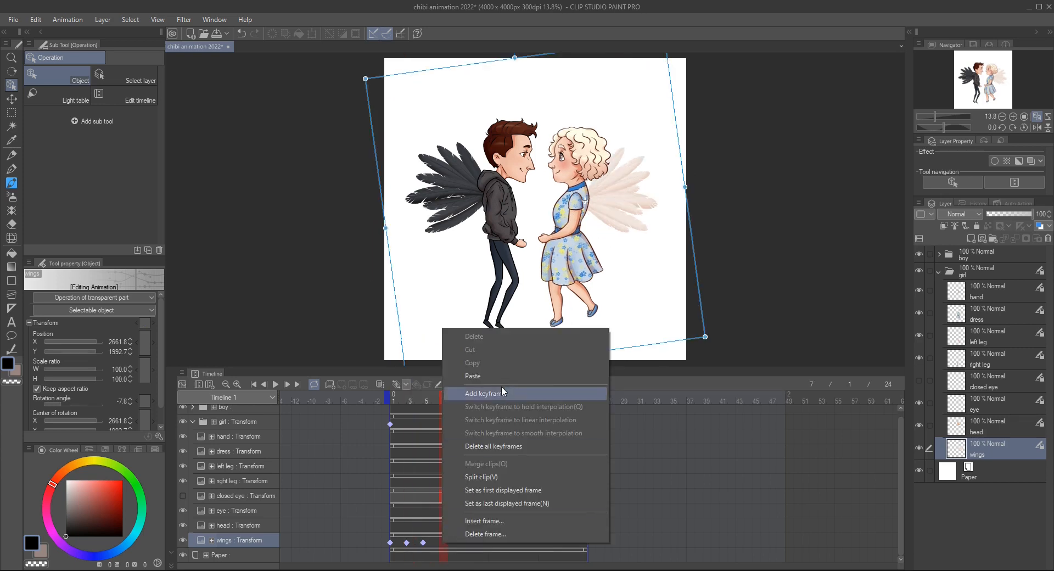
left_click(495, 377)
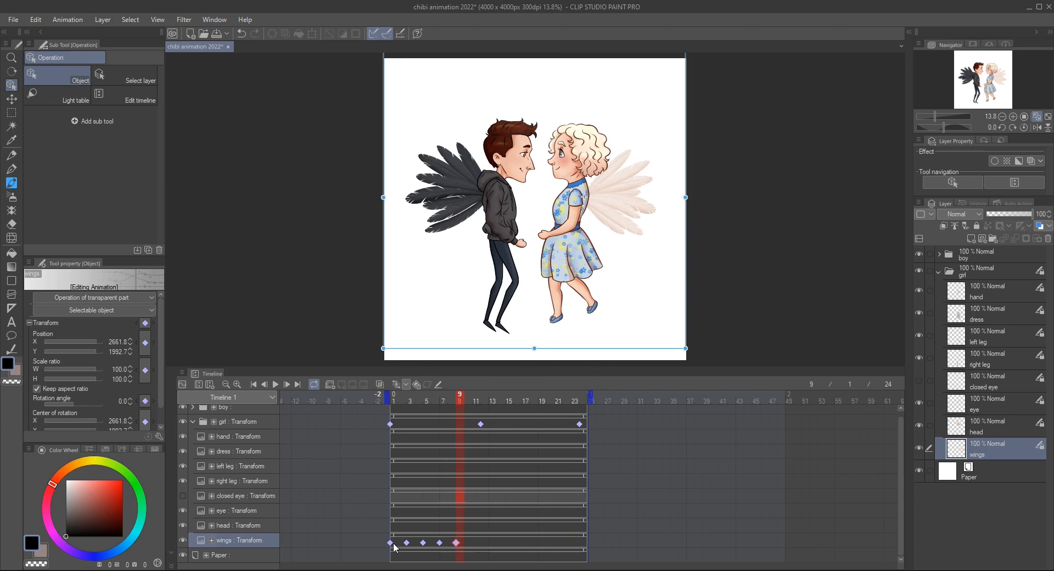
Copy the wings' keyframes from frames 1 to 7, paste them starting at frames 11 and 19, and play the animation.
left_click_drag(382, 539, 442, 548)
right_click(440, 545)
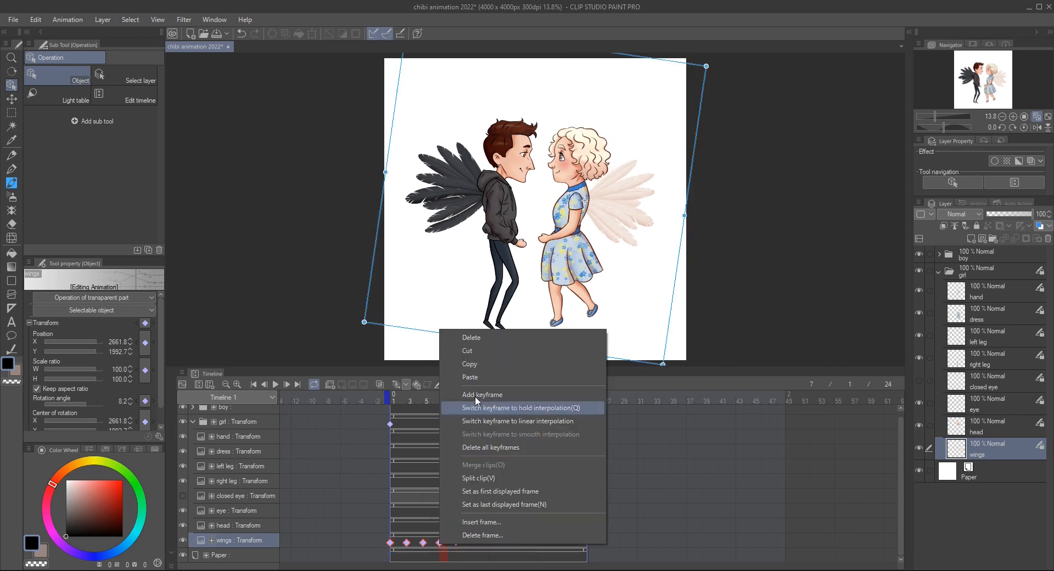
left_click(475, 365)
left_click(472, 542)
left_click(477, 542)
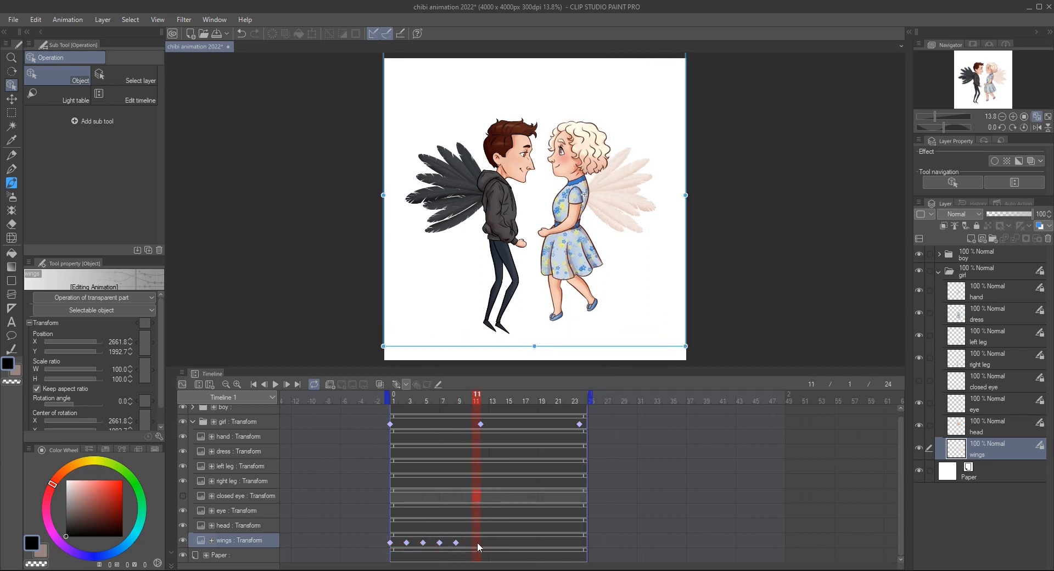
right_click(477, 542)
left_click(521, 395)
left_click(540, 543)
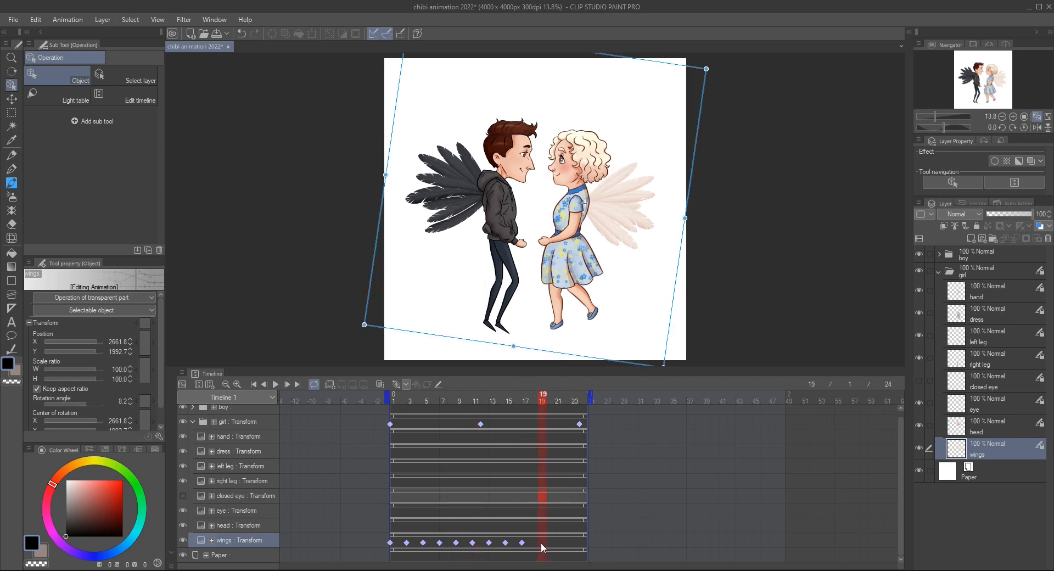
right_click(540, 543)
left_click(587, 397)
left_click(275, 384)
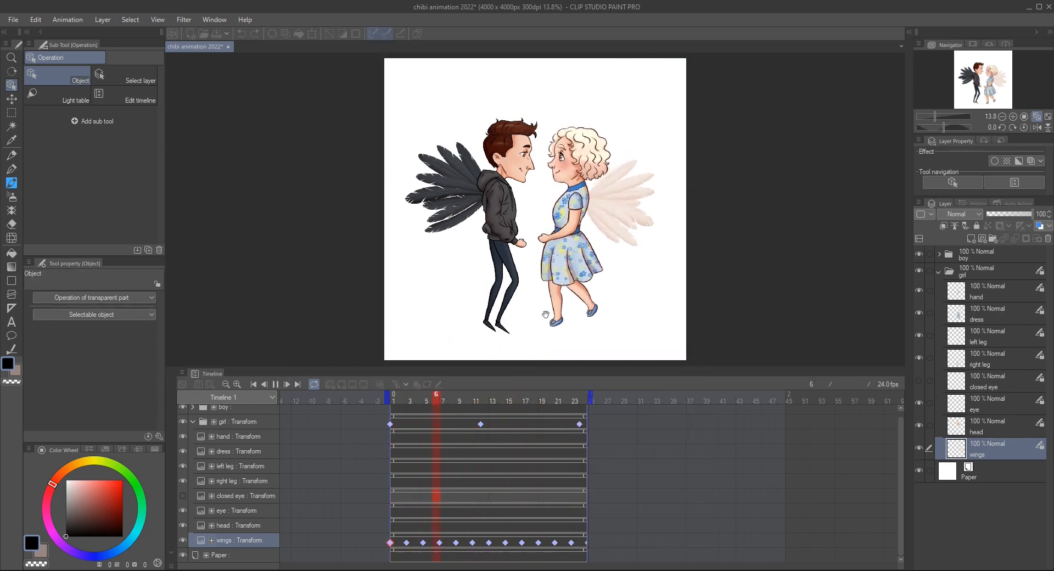
left_click(275, 384)
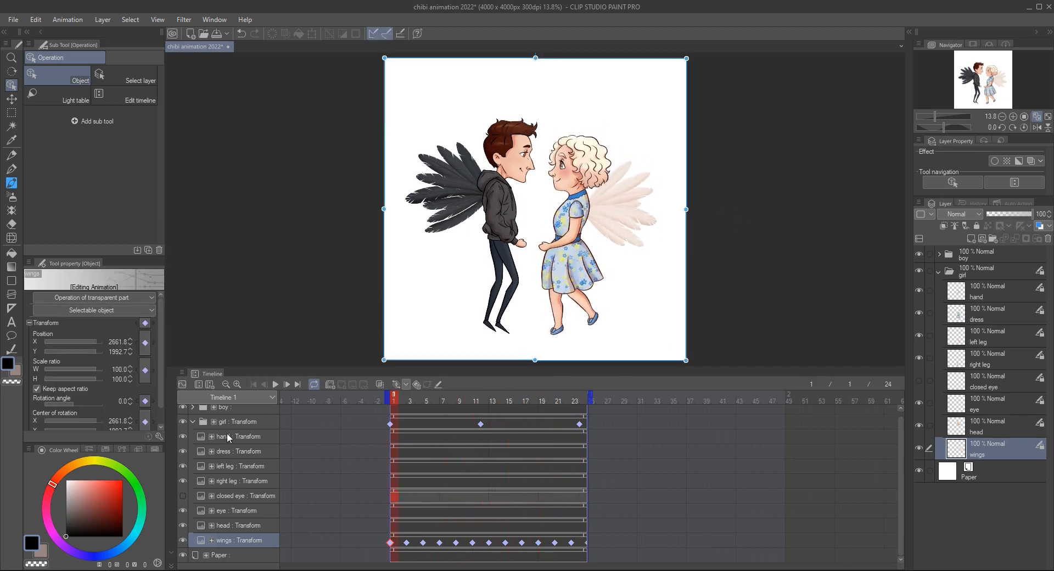
Keyframe the girl's hand with its rotation center near X 2545.5, Y 1941.8, rotate it slightly at frame 8, and paste the first keyframe at frame 14.
left_click(231, 439)
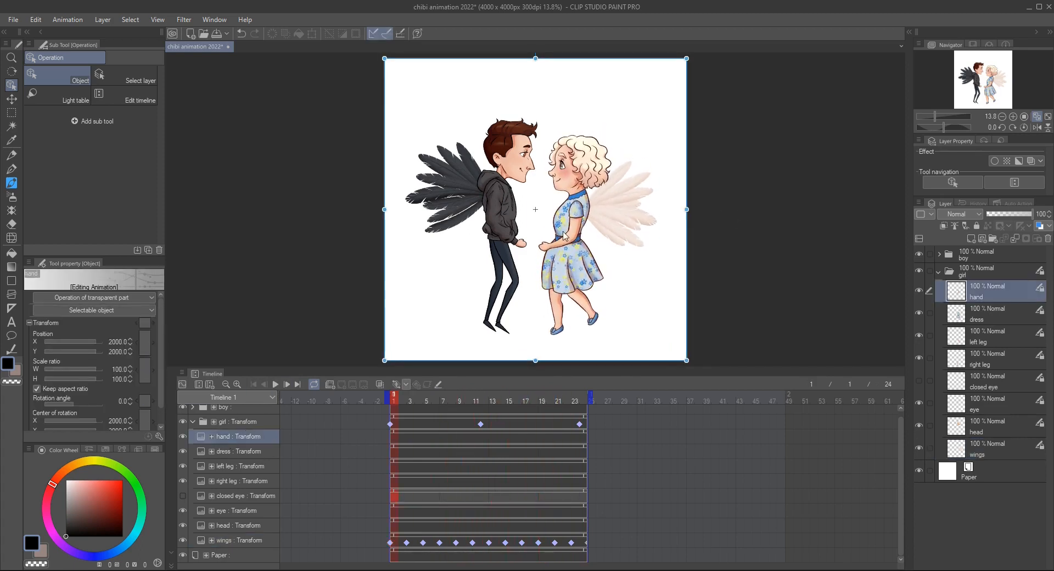
left_click_drag(577, 204, 577, 205)
left_click(449, 400)
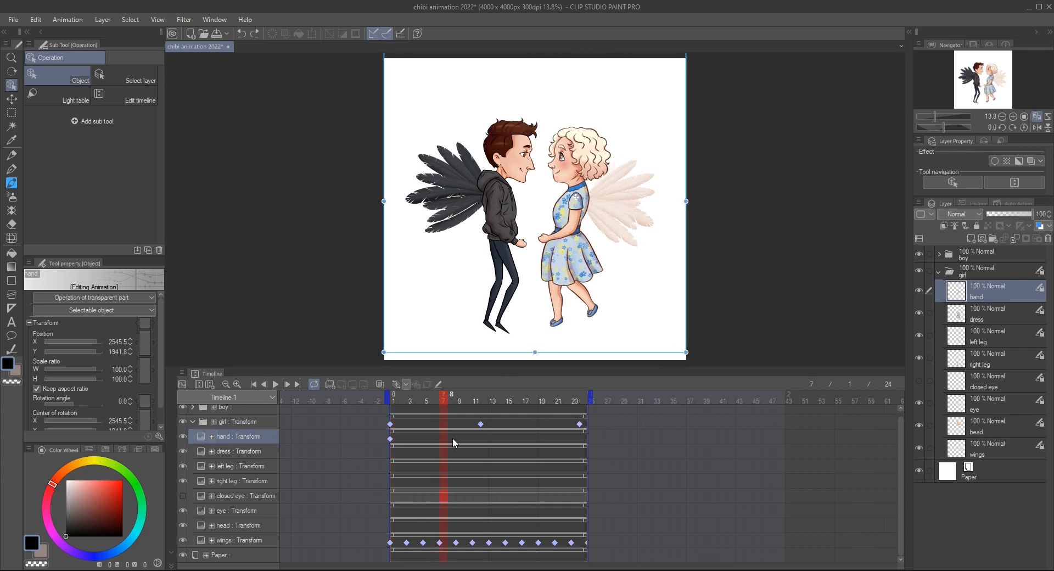
left_click_drag(405, 322, 407, 325)
left_click_drag(427, 437, 392, 406)
key("ctrl+v")
Play the arm motion and move the hand track's last keyframe to frame 21.
left_click(276, 384)
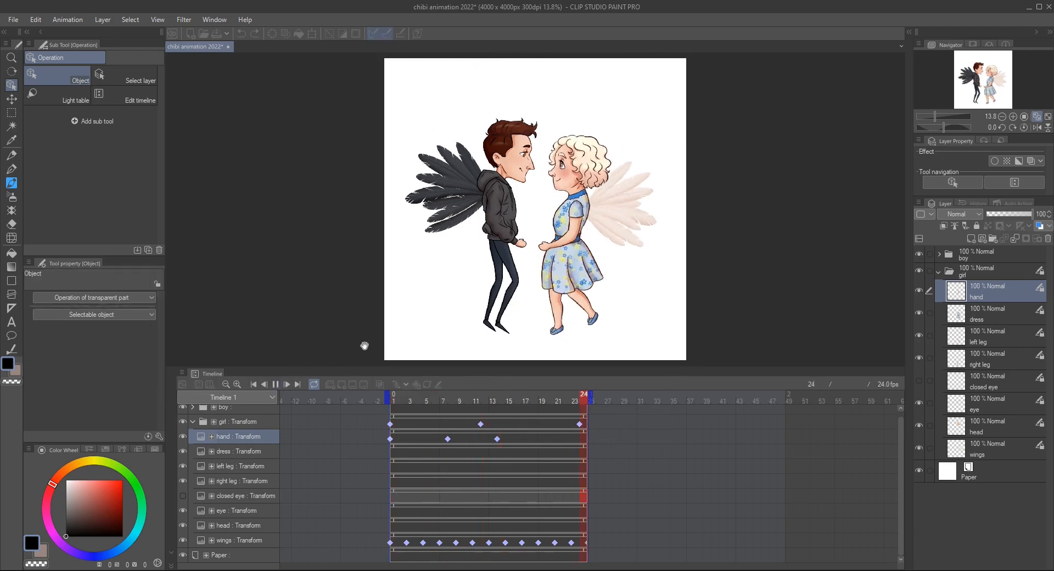
left_click(276, 384)
left_click(497, 438)
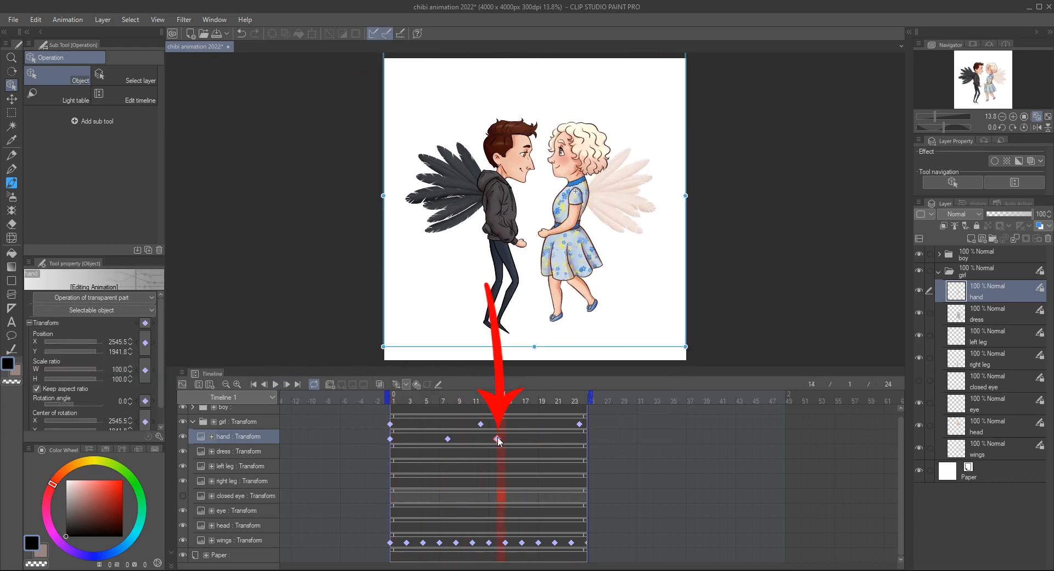
left_click_drag(499, 439, 553, 439)
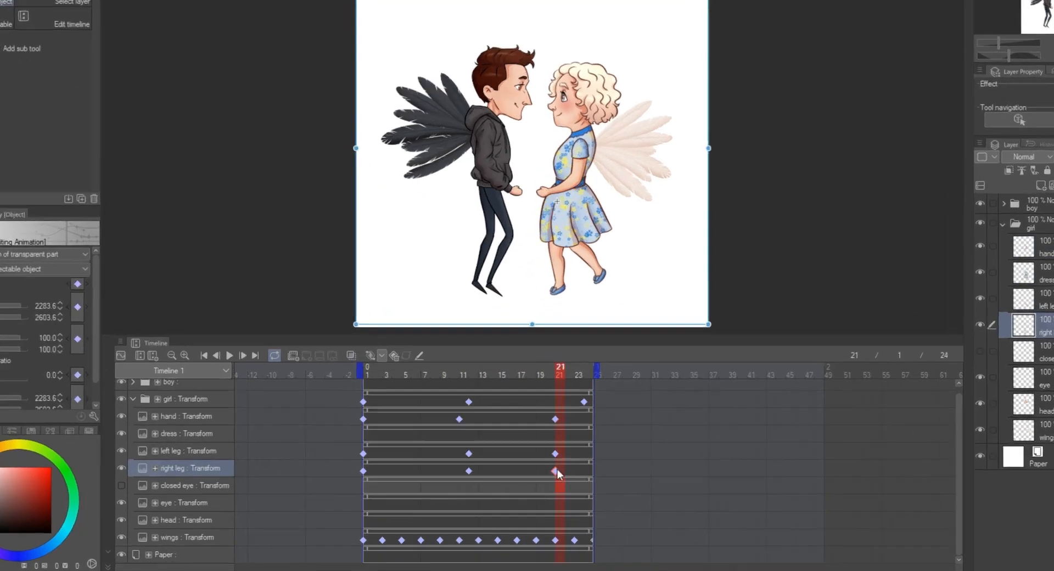
Delete all three keyframes on the right leg track.
right_click(555, 483)
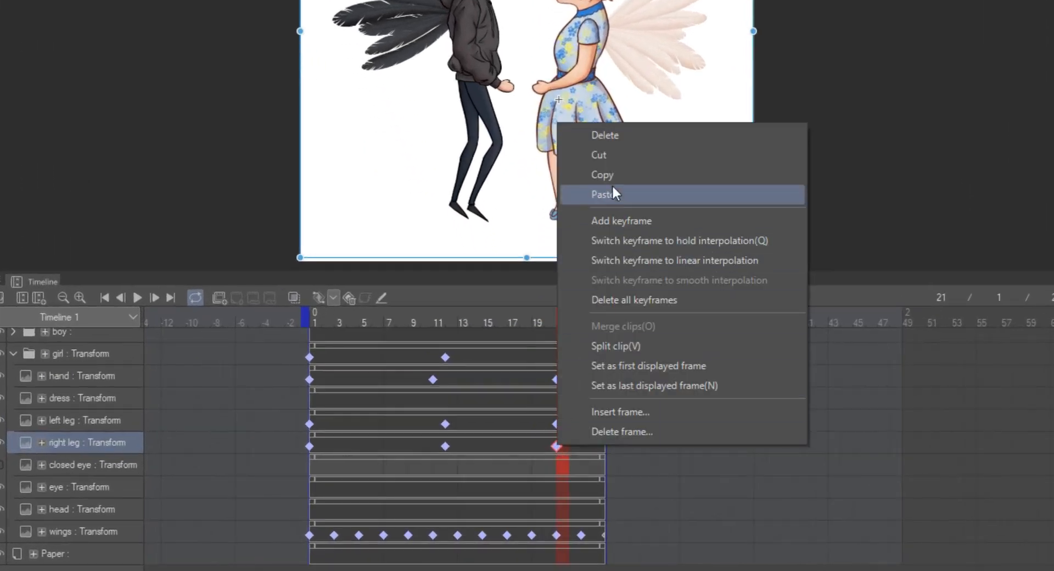
left_click_drag(592, 441, 281, 447)
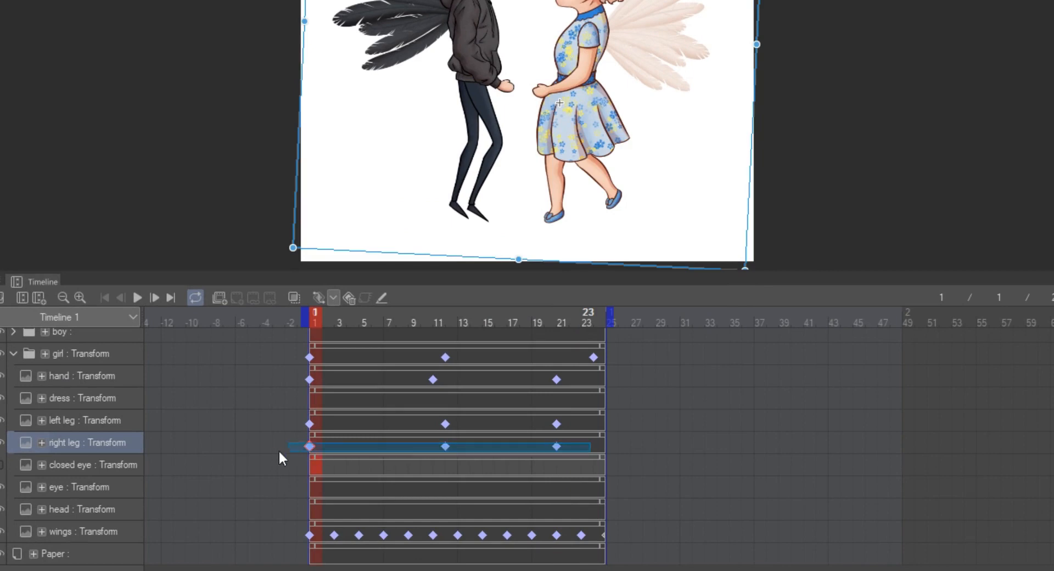
right_click(309, 446)
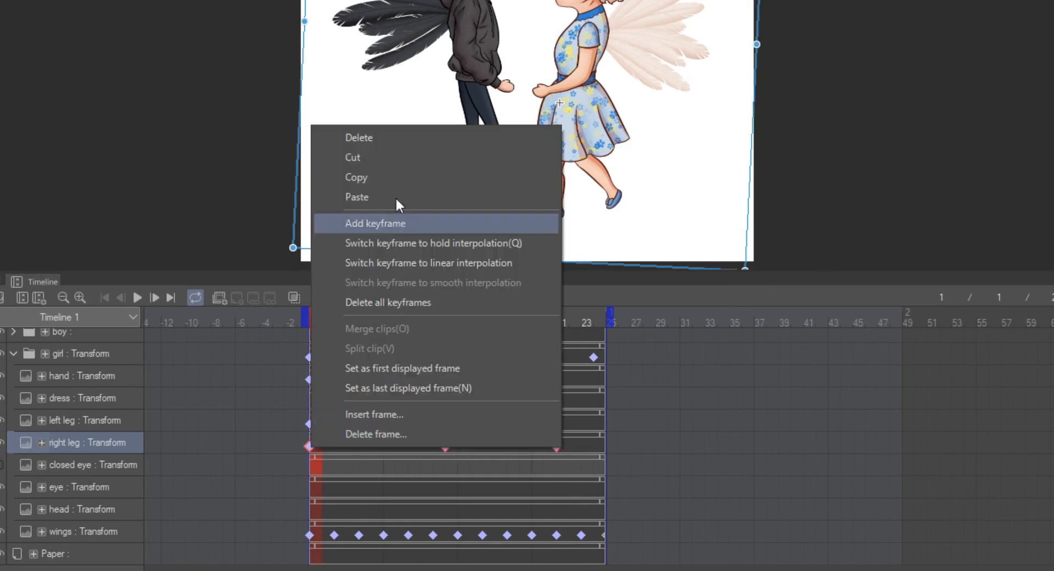
left_click(389, 137)
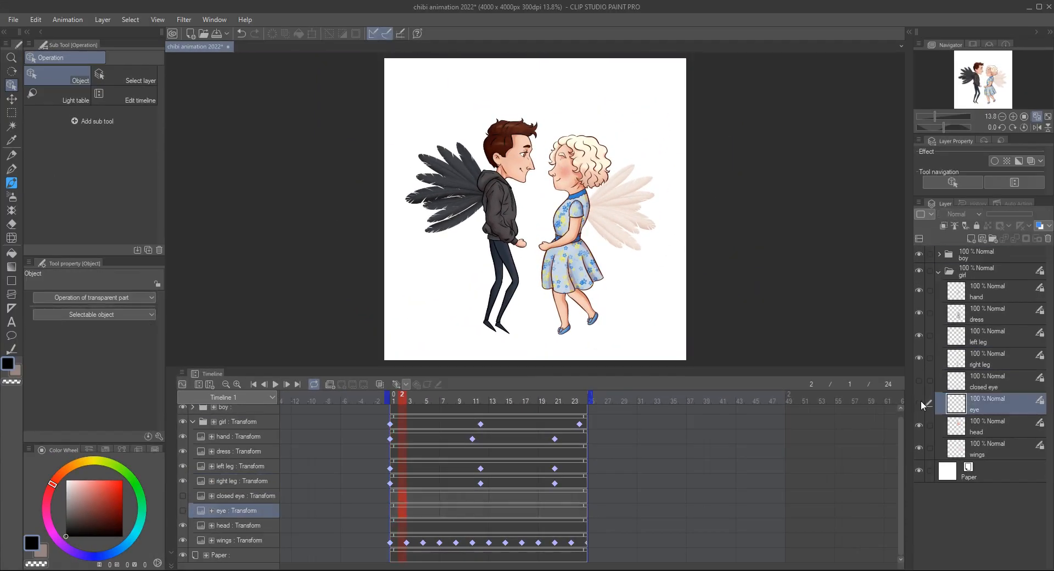
Toggle the visibility of the girl's closed eye and eye layers to compare both eye states.
left_click(972, 380)
left_click(919, 380)
left_click(920, 403)
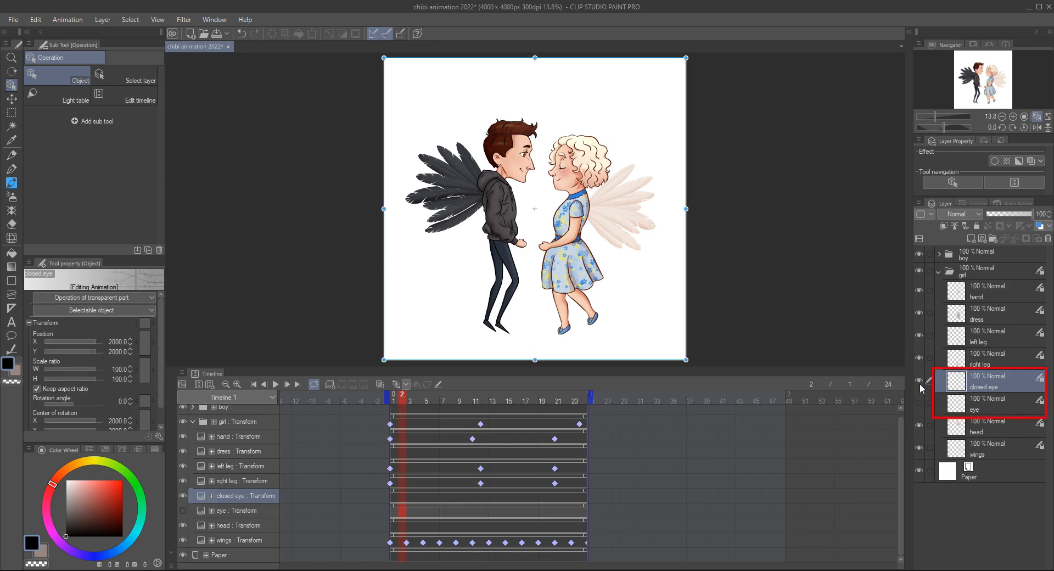
left_click(919, 381)
left_click(919, 403)
left_click(982, 410)
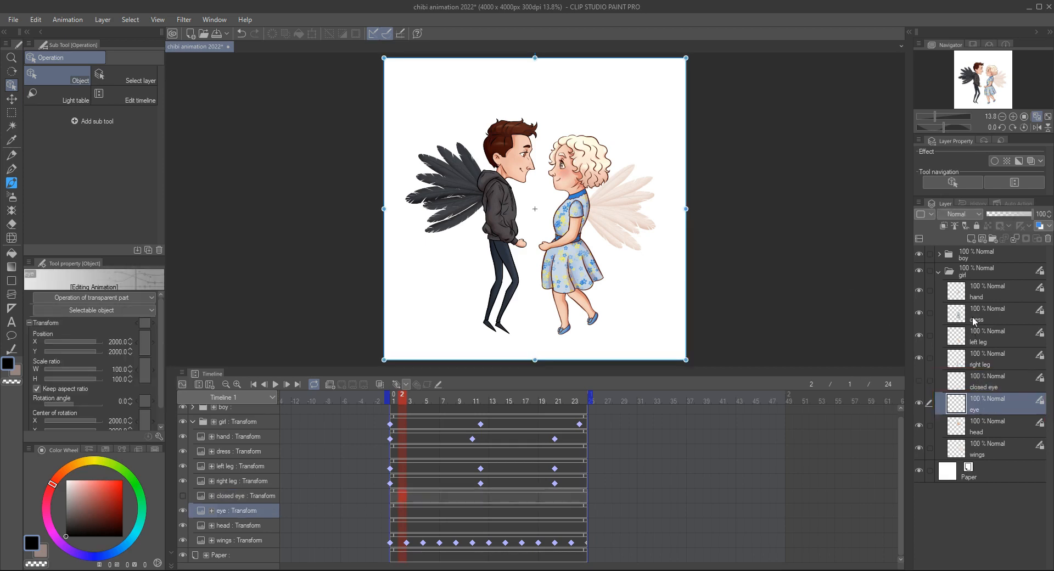
Show the girl's closed eye layer and keyframe its opacity at 0 on frame 1.
left_click(401, 500)
key("ctrl+z")
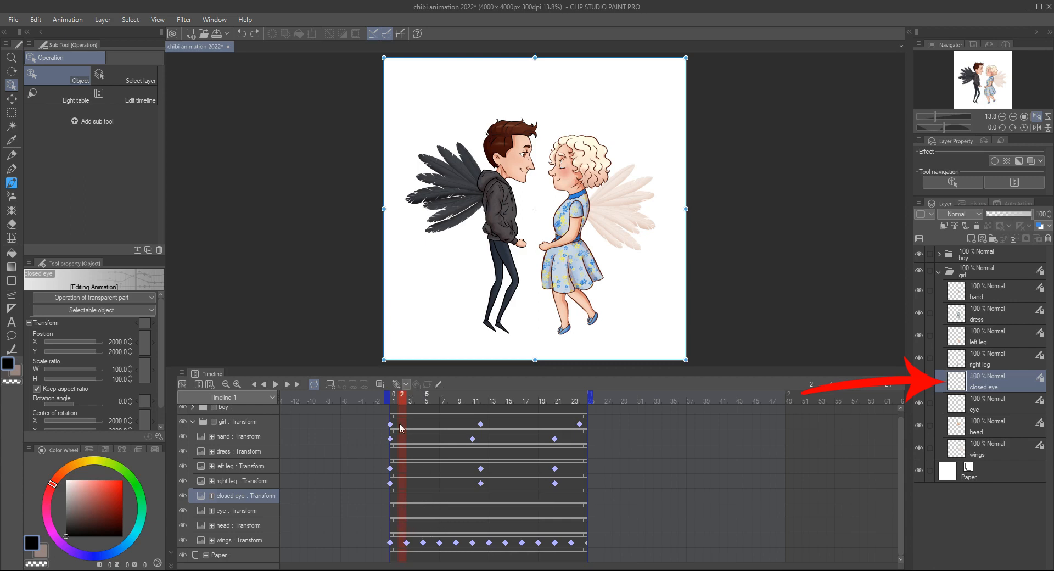
left_click(395, 404)
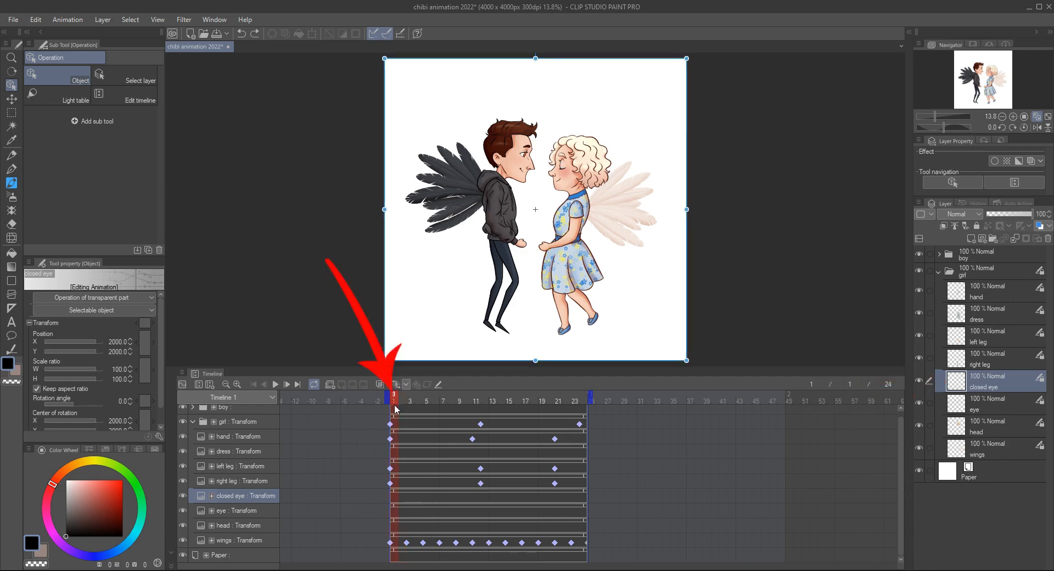
left_click(211, 496)
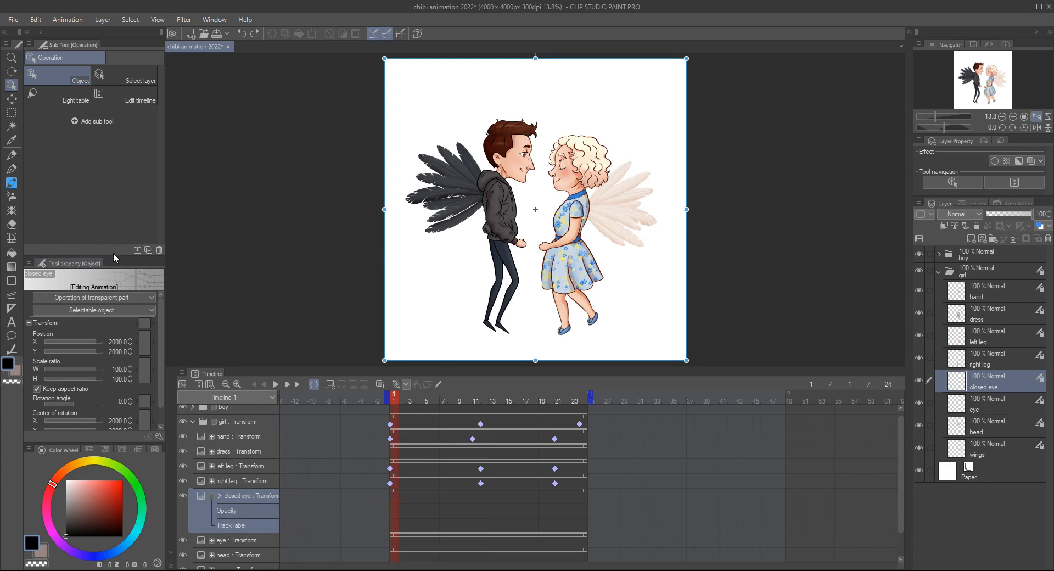
left_click_drag(114, 255, 115, 169)
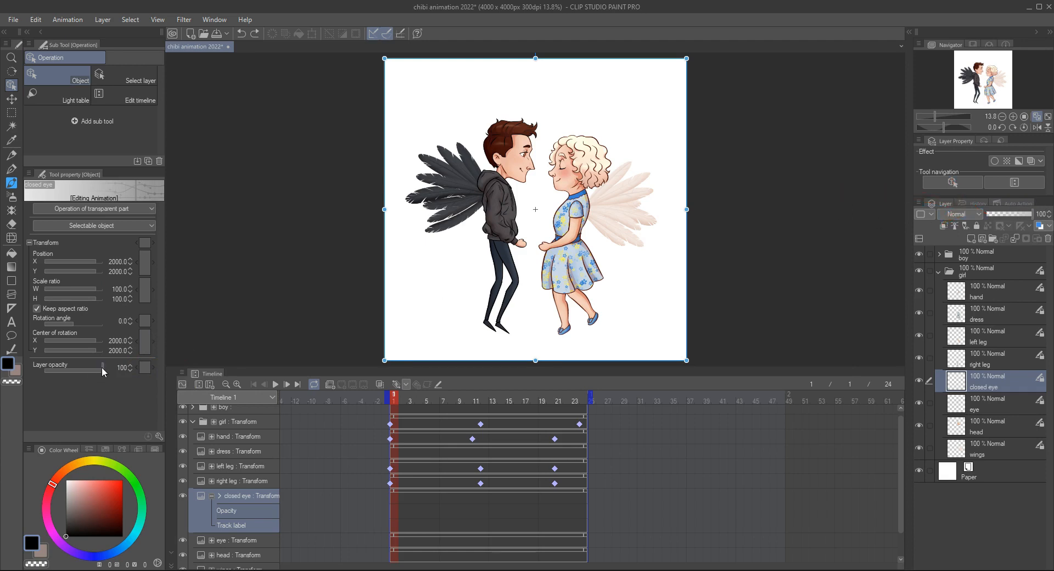
left_click_drag(101, 366, 28, 369)
left_click_drag(94, 371, 55, 372)
Expand the girl's eye track and keyframe its opacity at 100 on frame 1.
left_click(211, 540)
left_click_drag(356, 367, 357, 329)
left_click(238, 525)
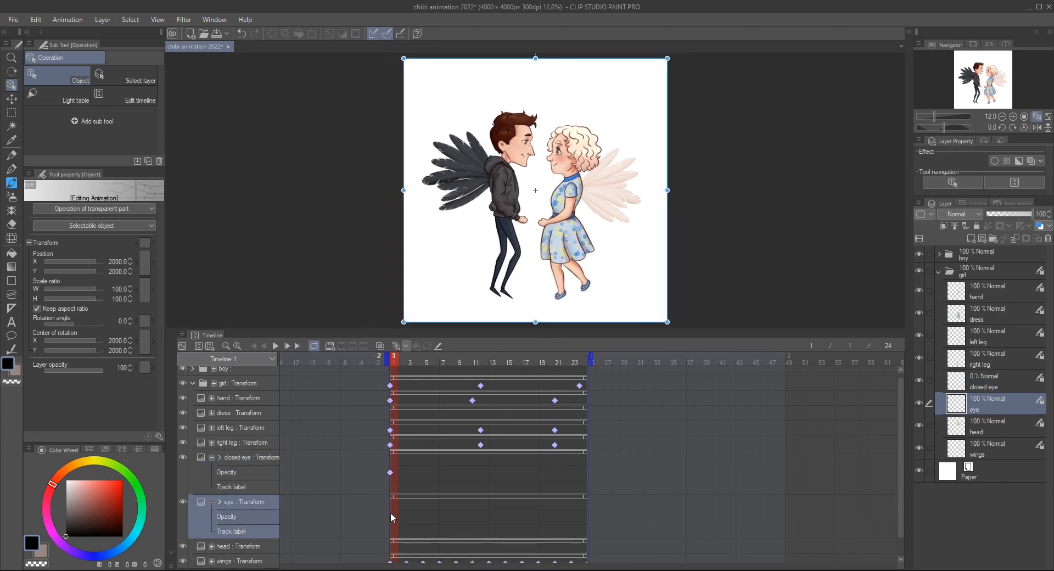
left_click(122, 367)
type("100")
key("Return")
left_click(396, 346)
On frame 8, keyframe the girl's eye opacity at 0 and her closed eye opacity at 100.
left_click(452, 473)
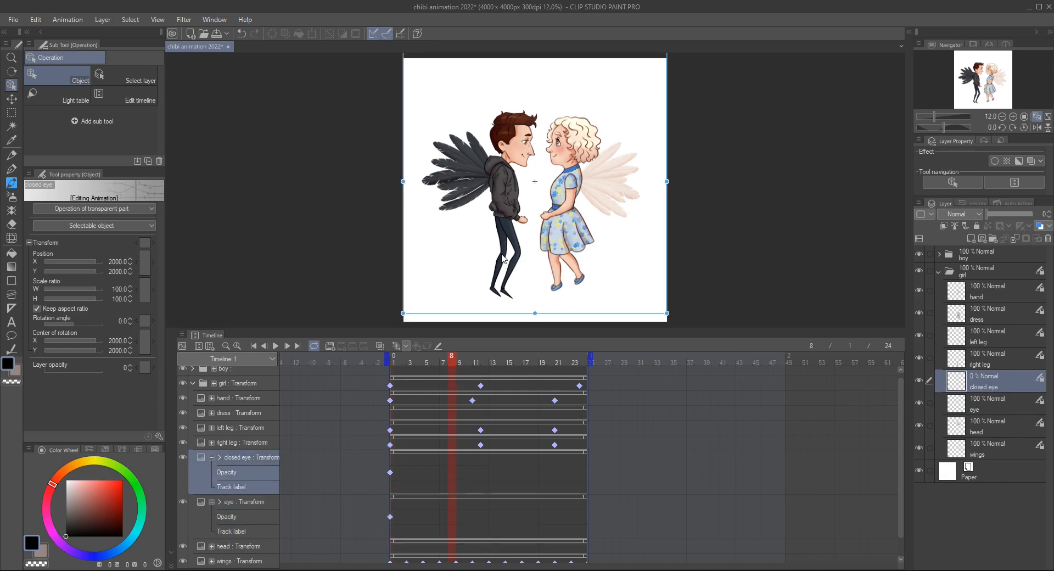
left_click(453, 517)
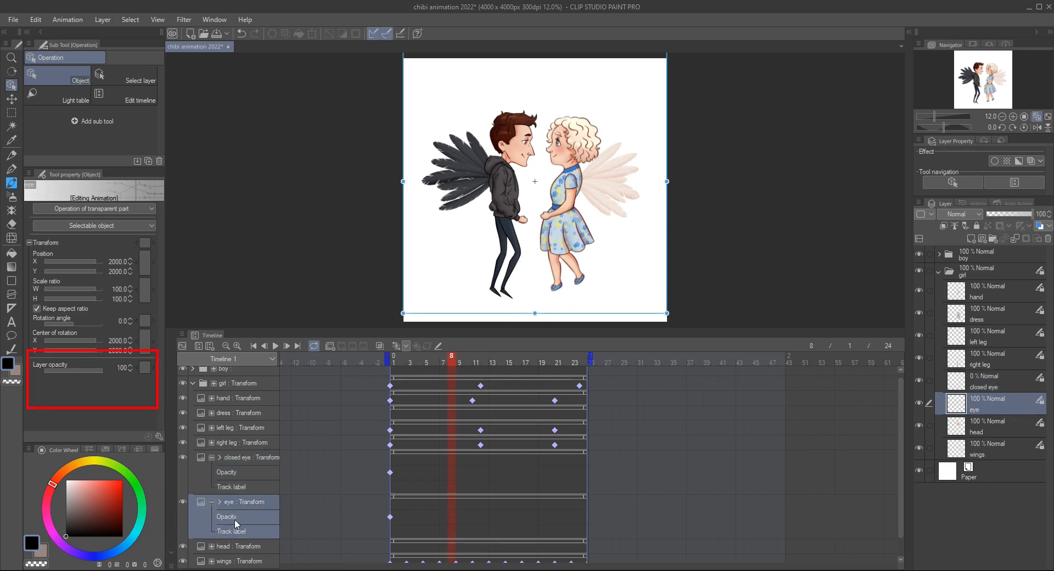
left_click_drag(97, 372, 42, 371)
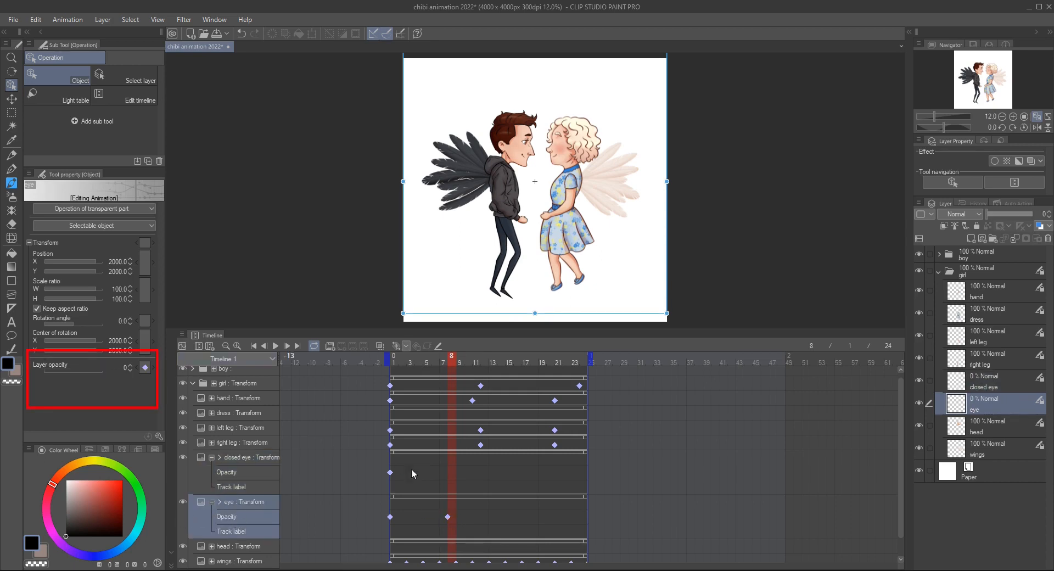
left_click(408, 466)
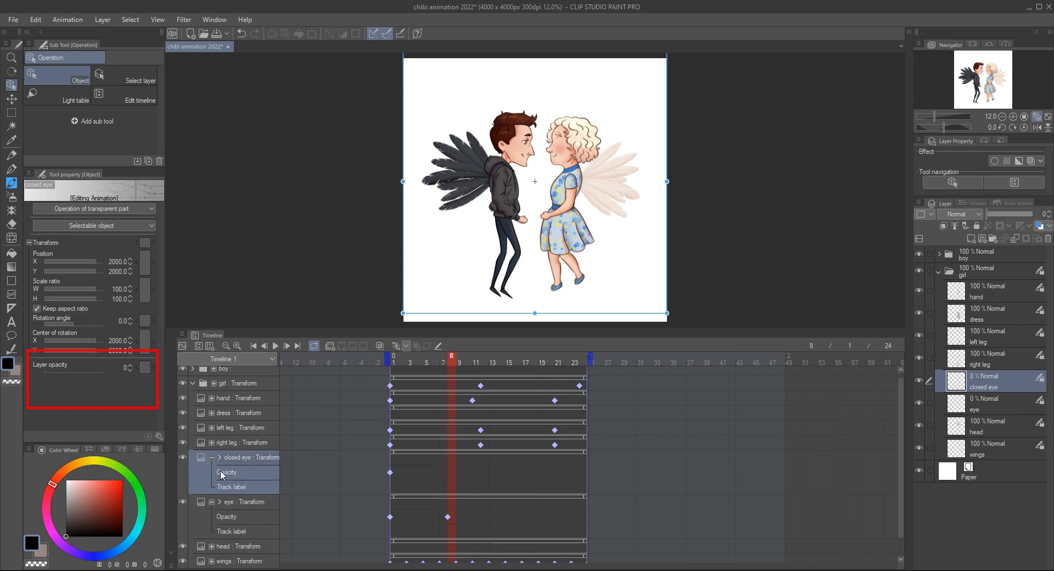
left_click_drag(50, 376, 107, 379)
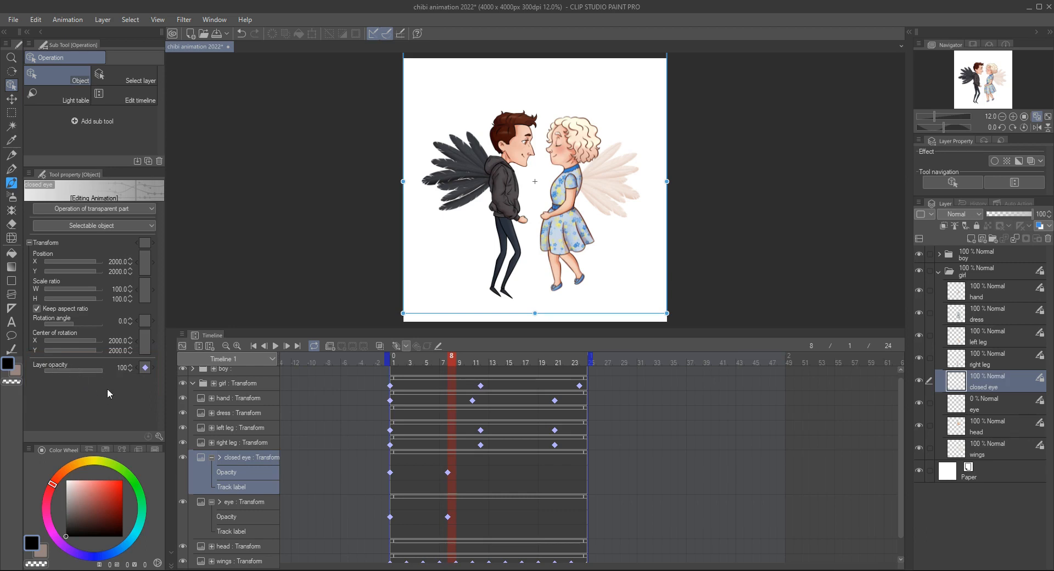
Copy the closed eye track's first opacity keyframe to frame 10.
right_click(390, 472)
left_click(468, 474)
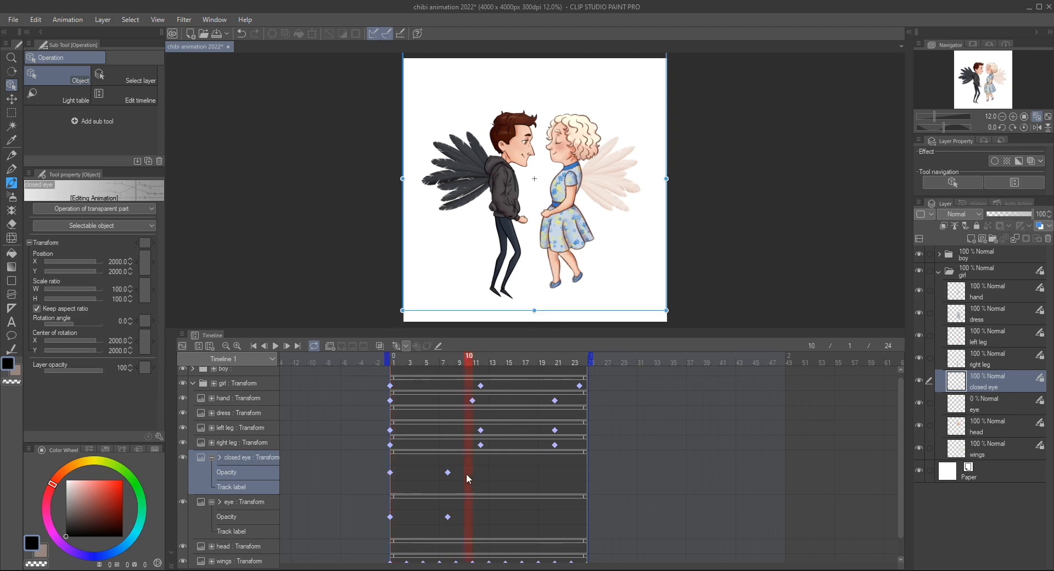
right_click(468, 474)
left_click(500, 305)
Copy the eye track's frame 8 opacity keyframe to frame 10.
right_click(448, 517)
left_click(479, 335)
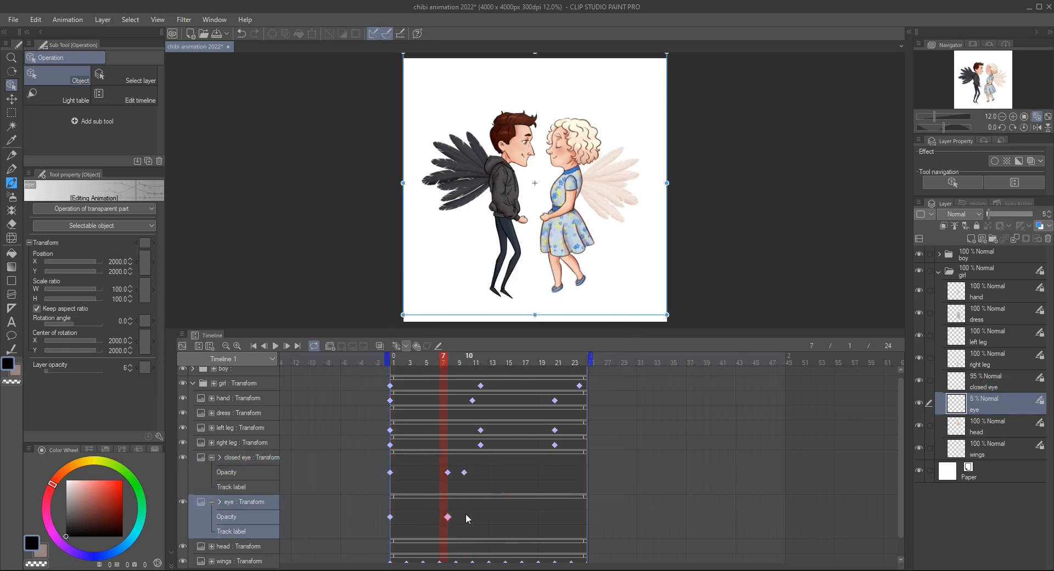
left_click(464, 515)
right_click(466, 516)
left_click(494, 347)
left_click(506, 362)
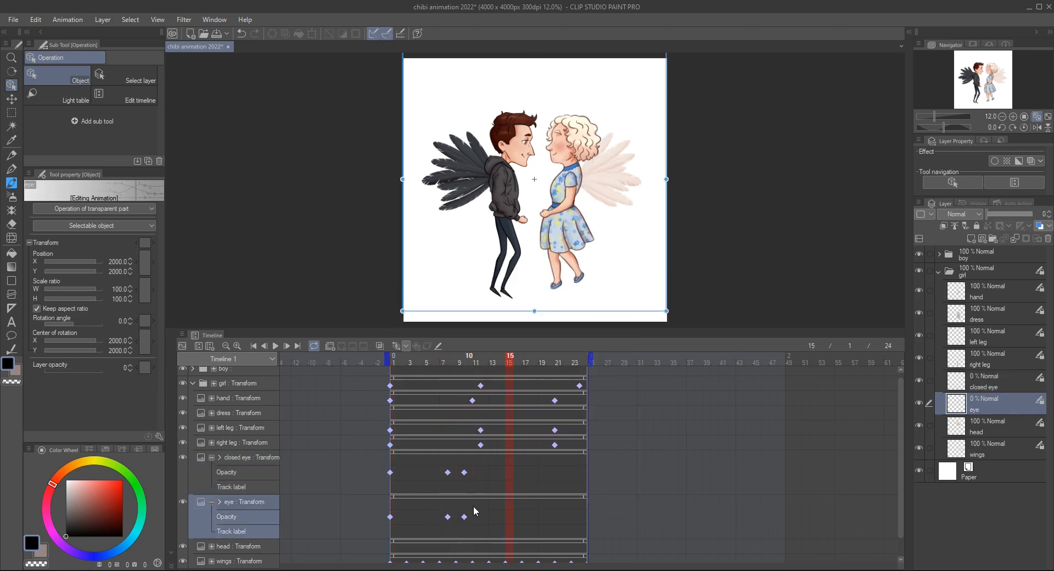
Replace the eye track's frame 10 opacity keyframe with a copy of its first keyframe.
left_click(464, 473)
left_click(465, 518)
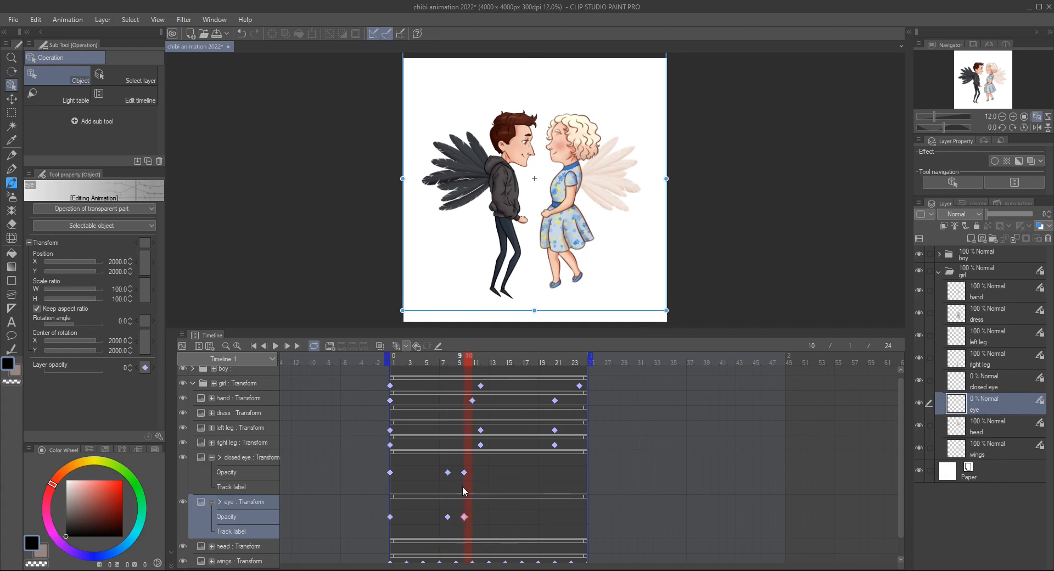
left_click(465, 474)
left_click(391, 517)
left_click(465, 517)
Play the animation and check the girl's blink up close.
left_click(275, 346)
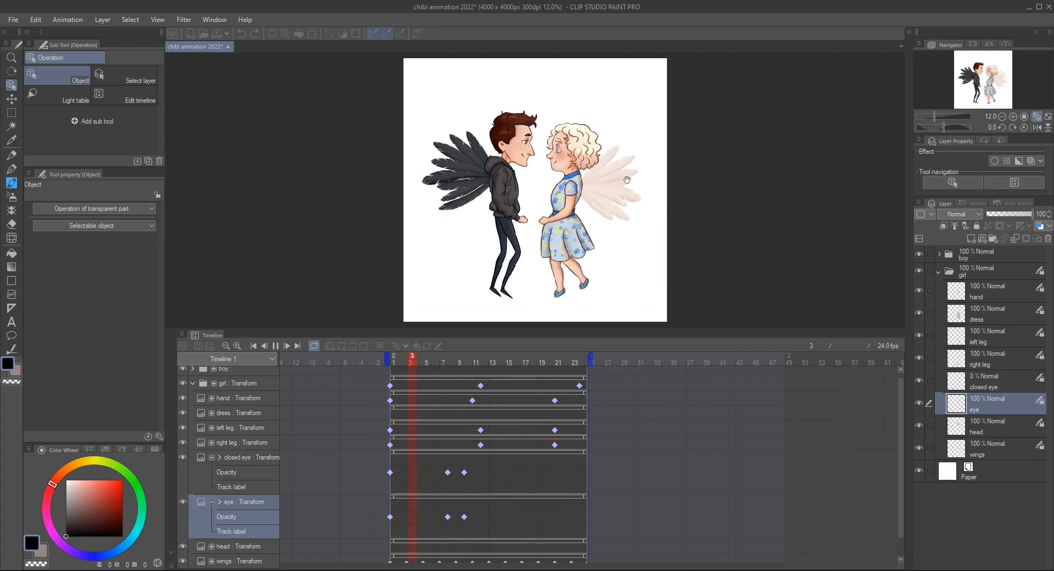
left_click_drag(563, 140, 599, 138)
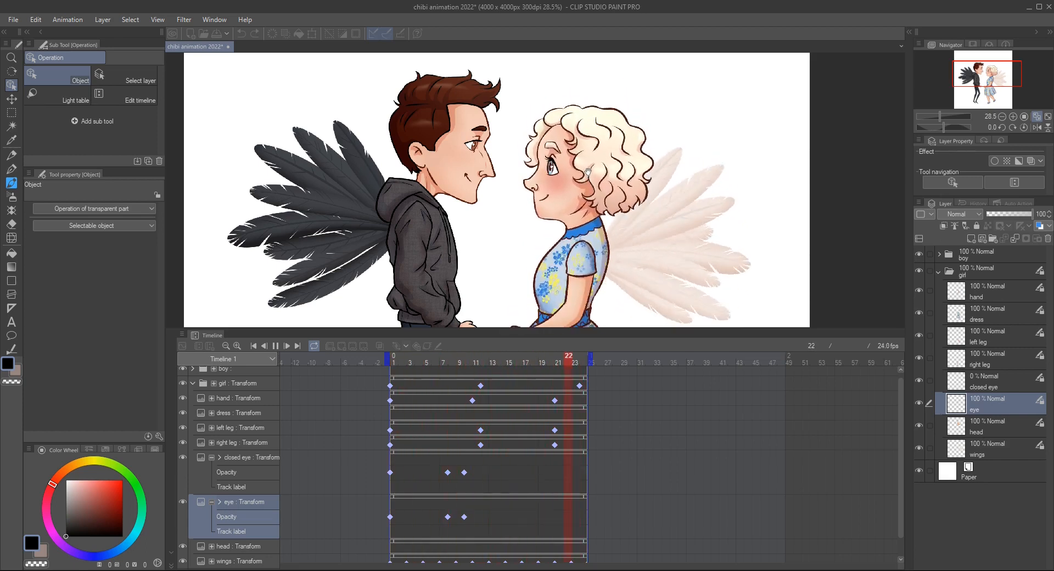
scroll(584, 209, "down", 2)
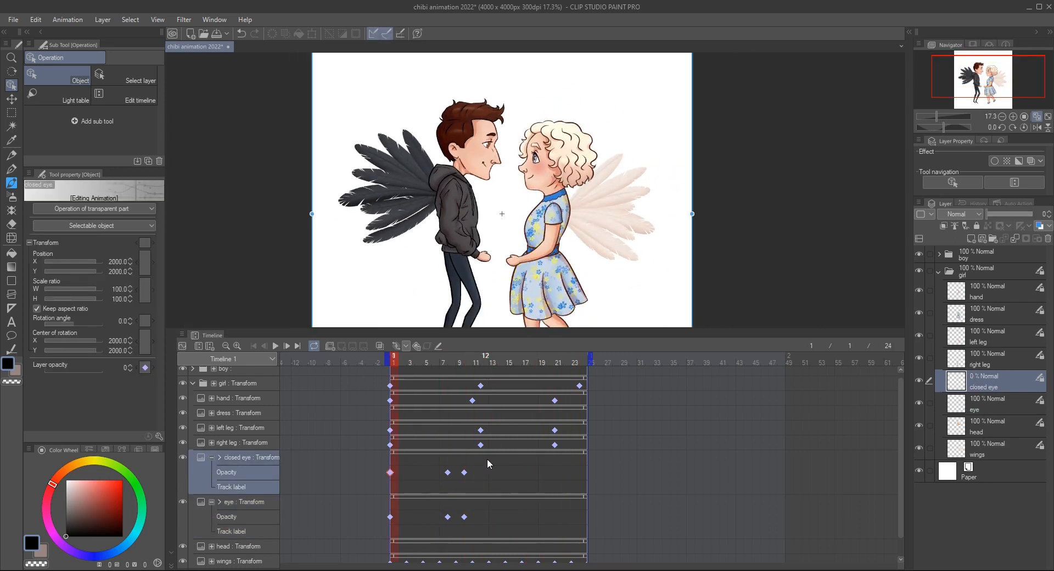
Switch all opacity keyframes on the girl's closed eye and eye tracks to hold interpolation.
left_click_drag(487, 461, 377, 481)
right_click(448, 480)
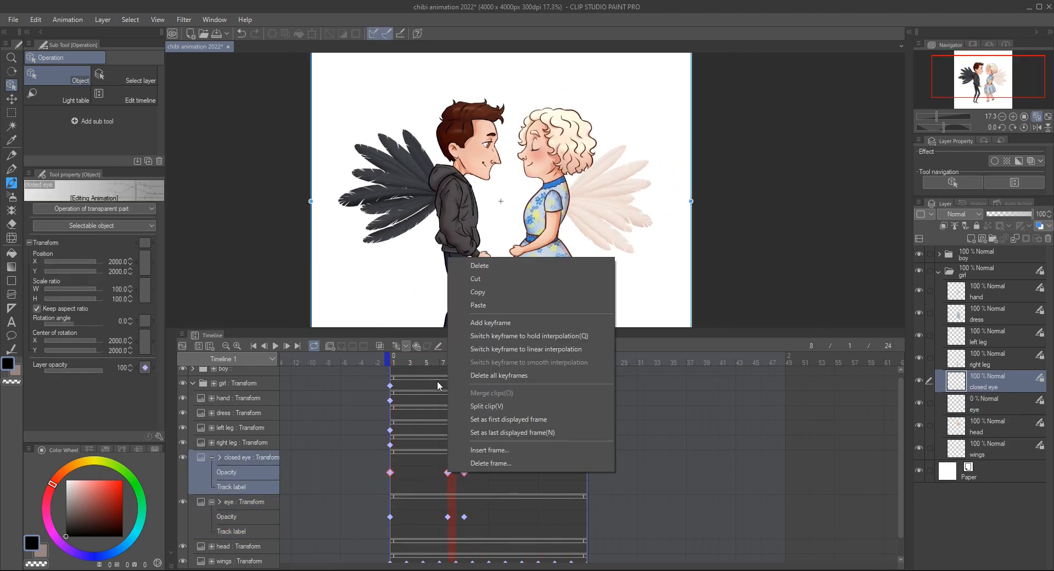
left_click(539, 335)
left_click_drag(483, 504, 374, 529)
right_click(448, 518)
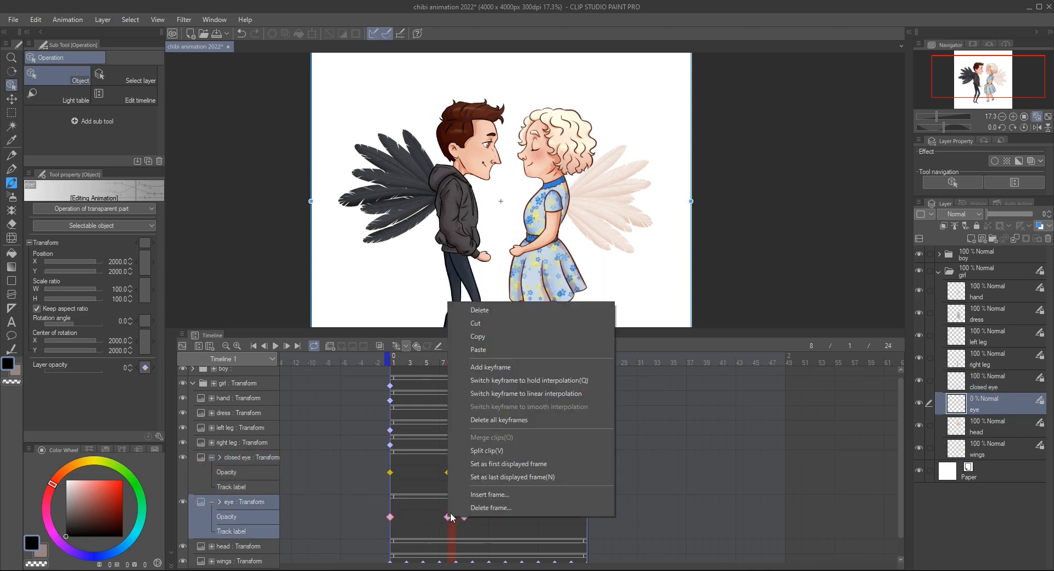
left_click(542, 381)
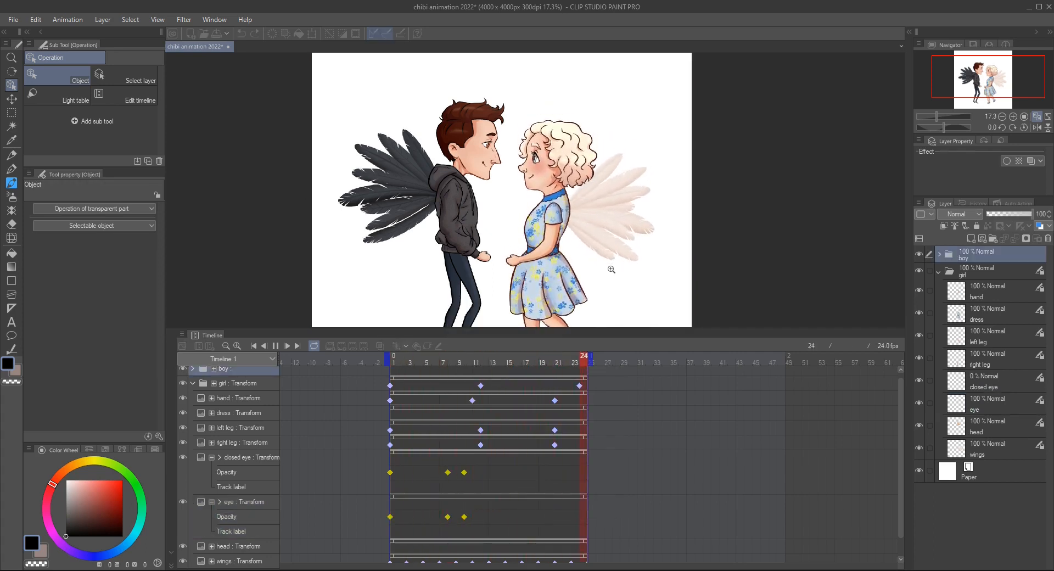
Play the animation with the whole canvas in view and return to frame 1.
left_click(1038, 117)
left_click(1037, 117)
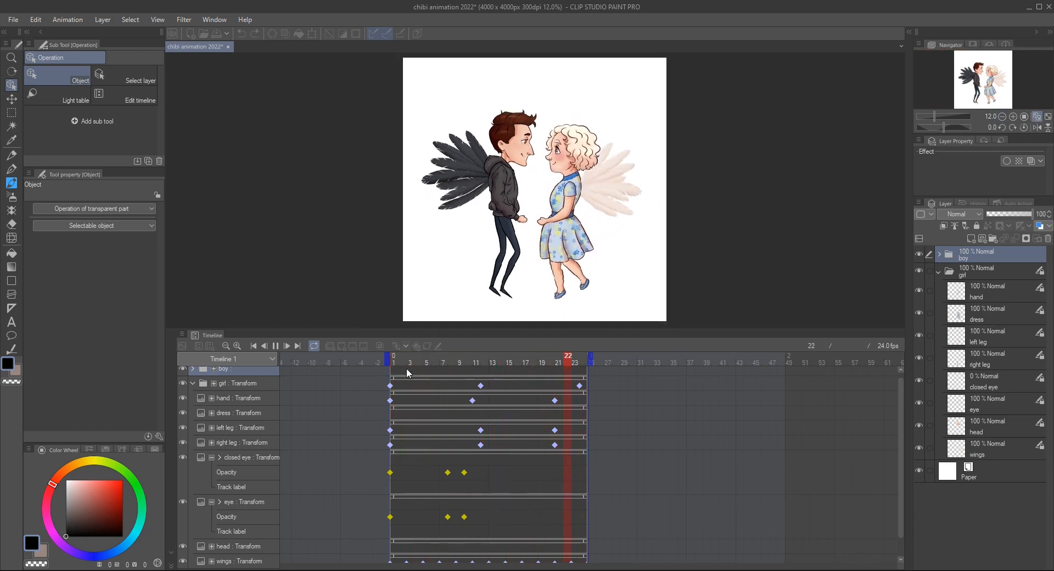
left_click(275, 346)
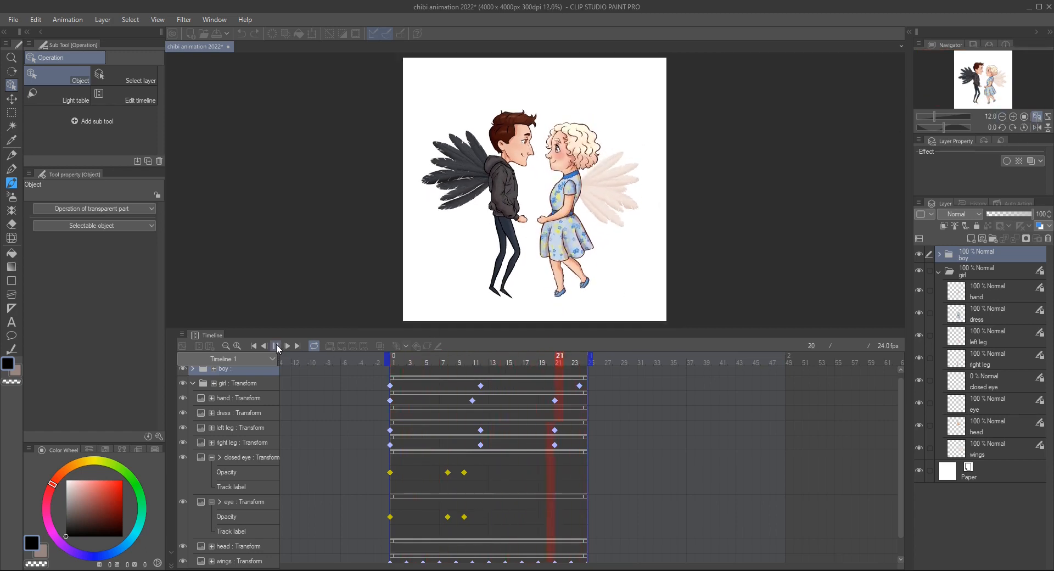
left_click(394, 366)
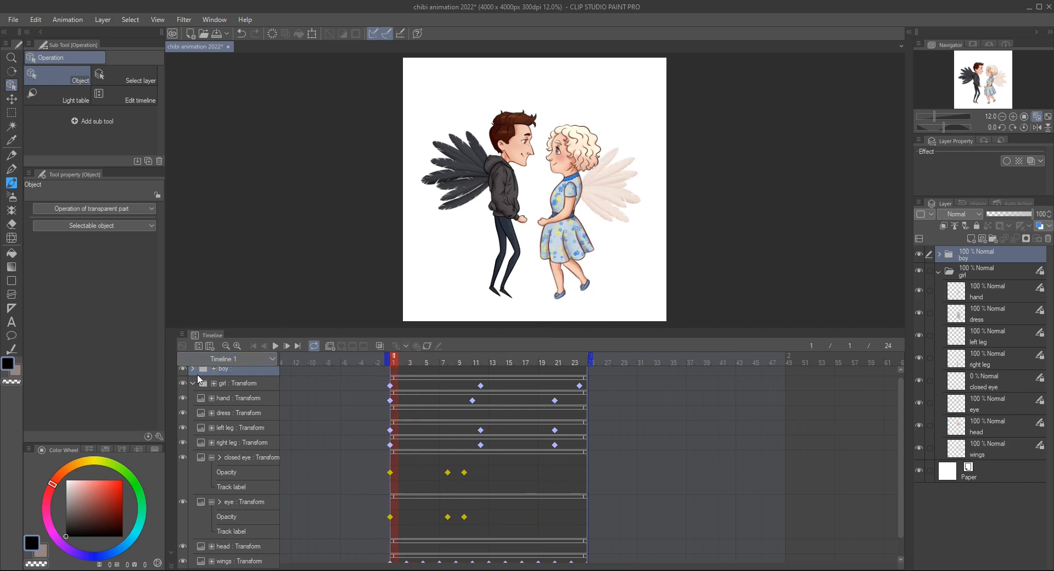
Collapse the girl folder and repeat the boy's wing transform keyframes every two frames across the timeline.
left_click(939, 272)
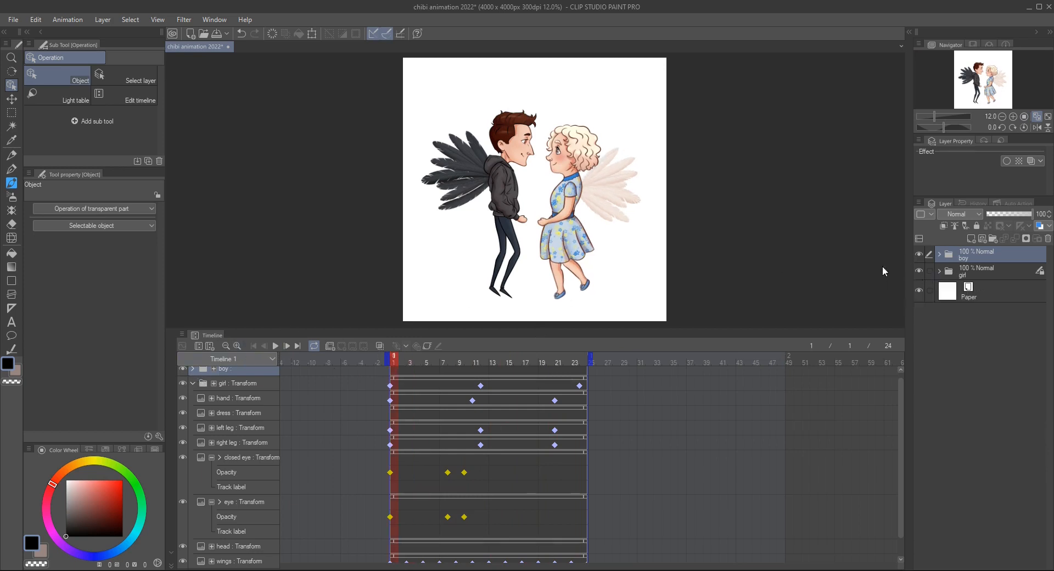
left_click(193, 383)
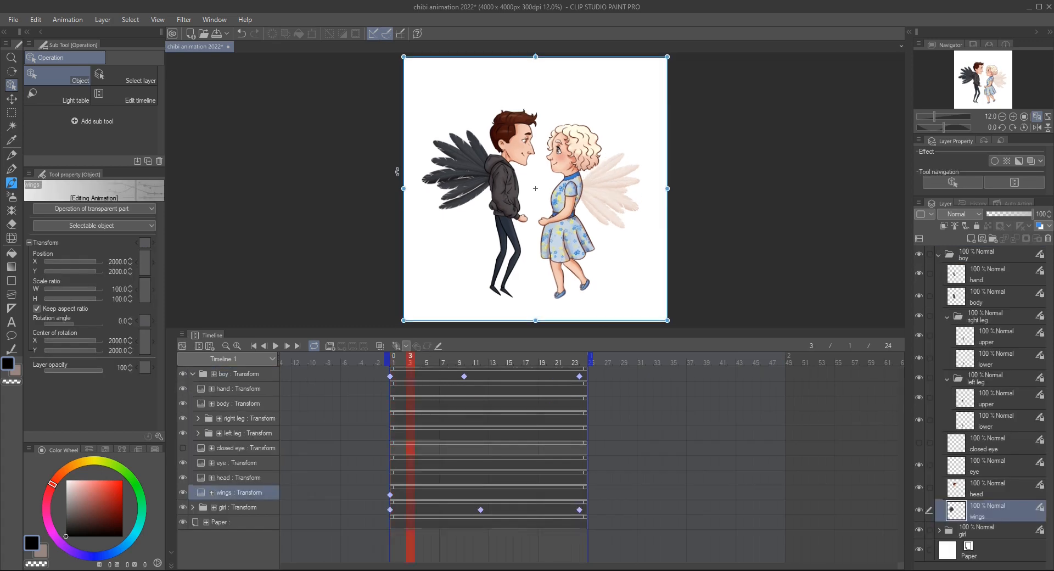
left_click(423, 495)
left_click(473, 496)
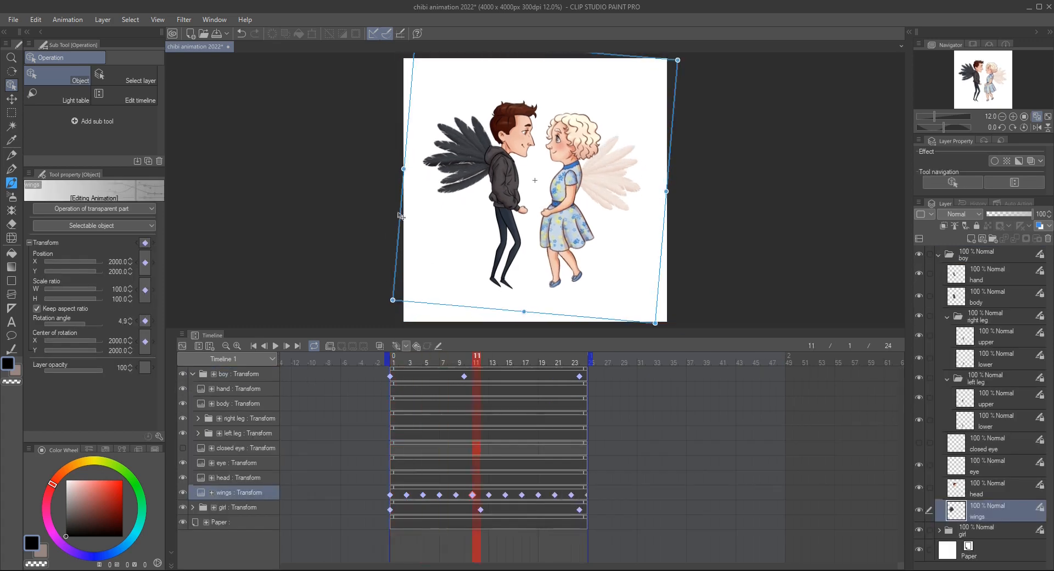
key("space")
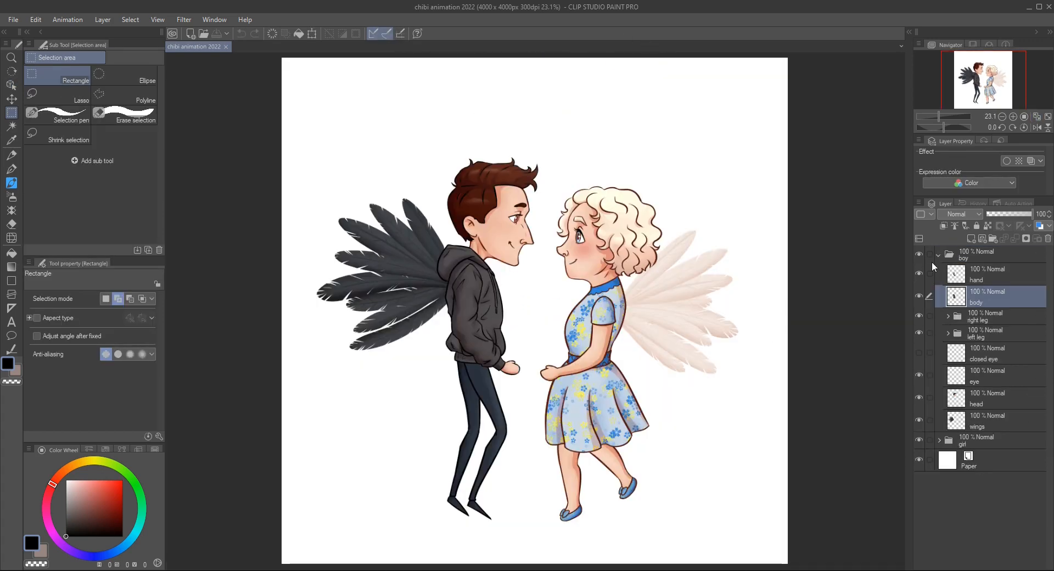
Review how the boy folder is split into hand, body, leg and eye layers by checking their visibility.
left_click(938, 256)
left_click(974, 275)
left_click(921, 315)
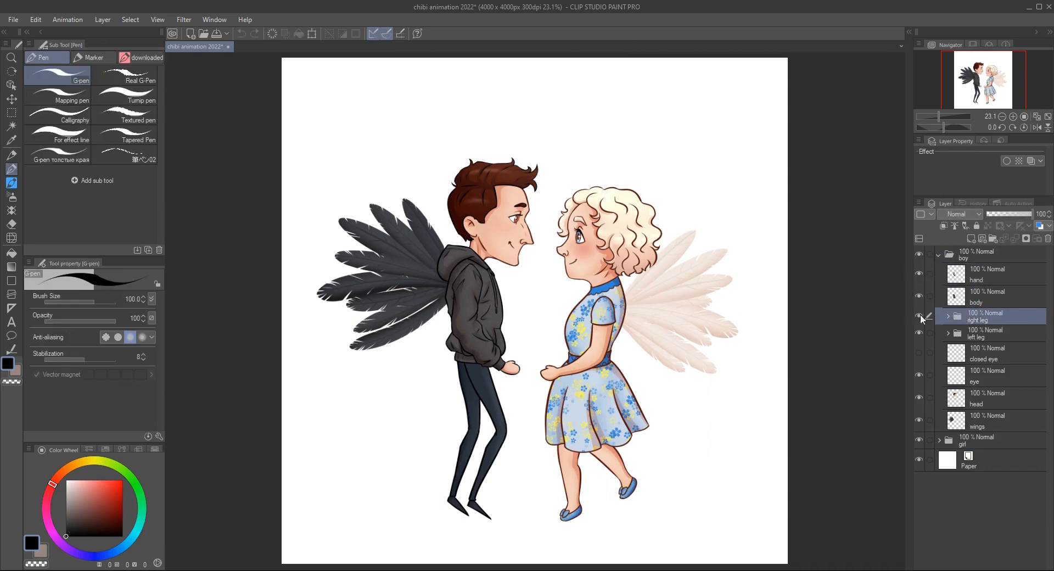
left_click(920, 333)
left_click(920, 376)
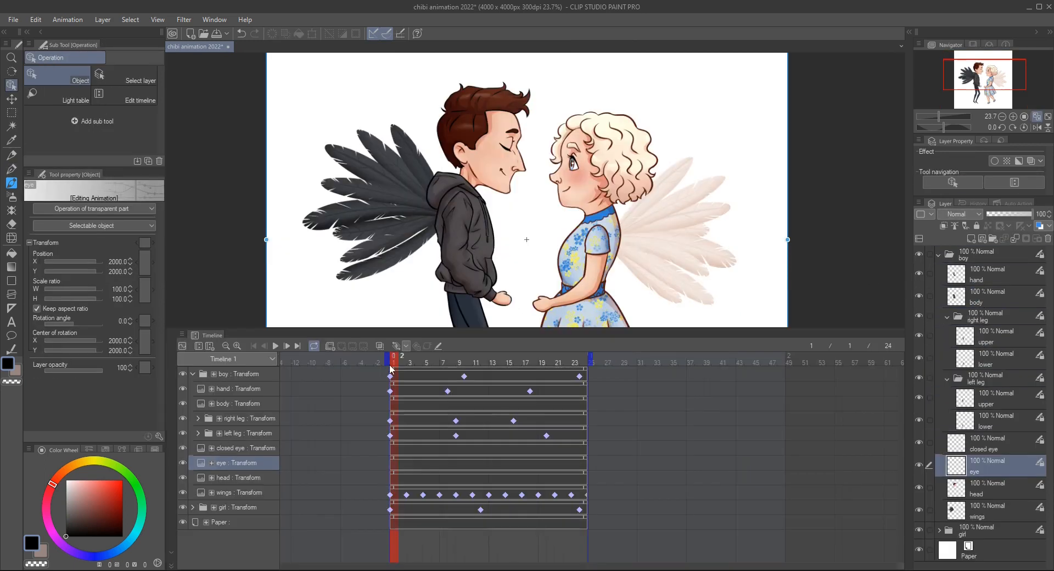
Expand the boy's closed eye track to show its opacity property.
left_click(219, 448)
left_click(242, 449)
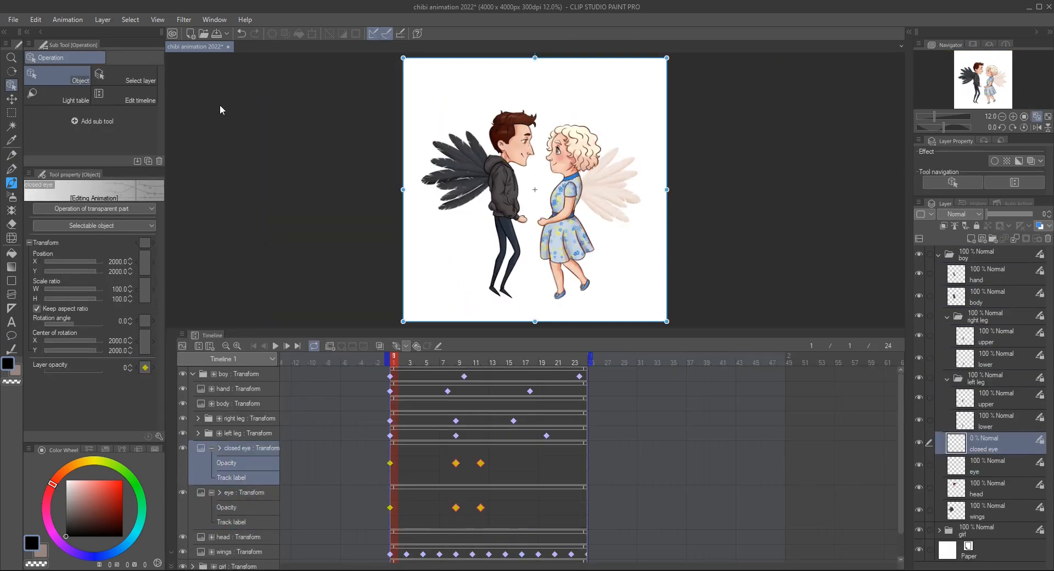
Export the animation as an animated GIF.
left_click(13, 21)
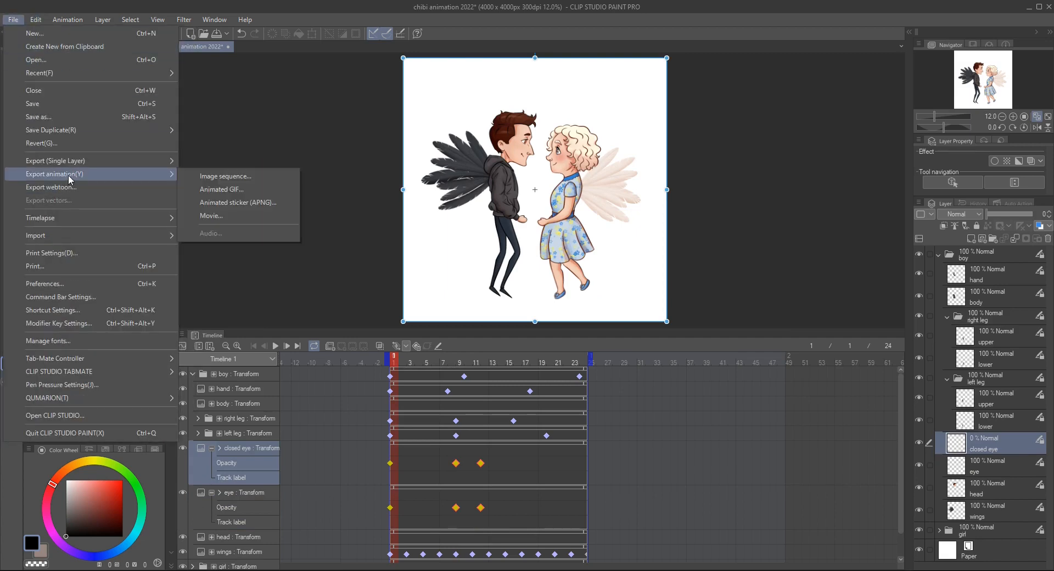
left_click(238, 190)
key("Return")
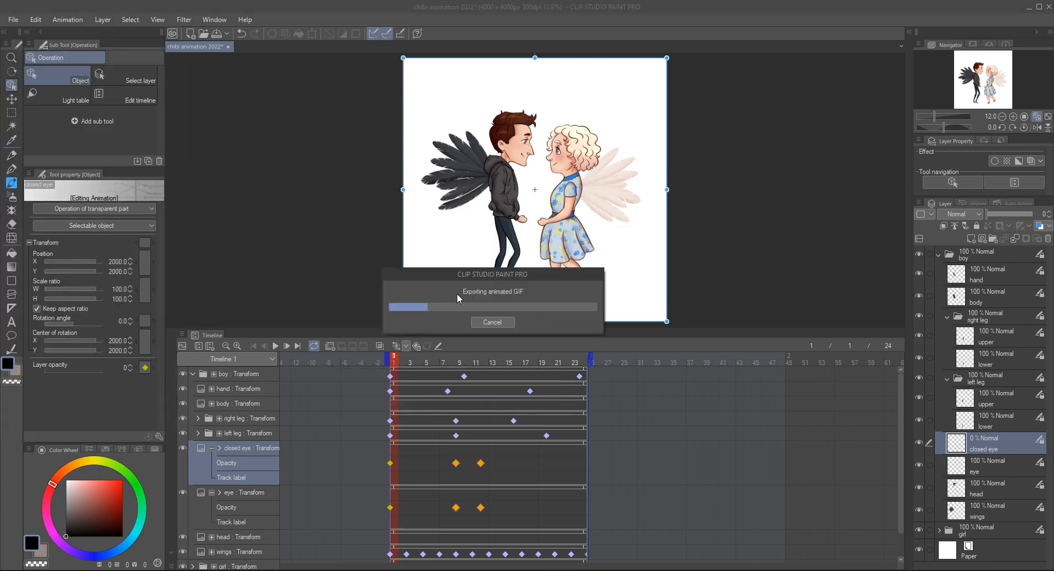